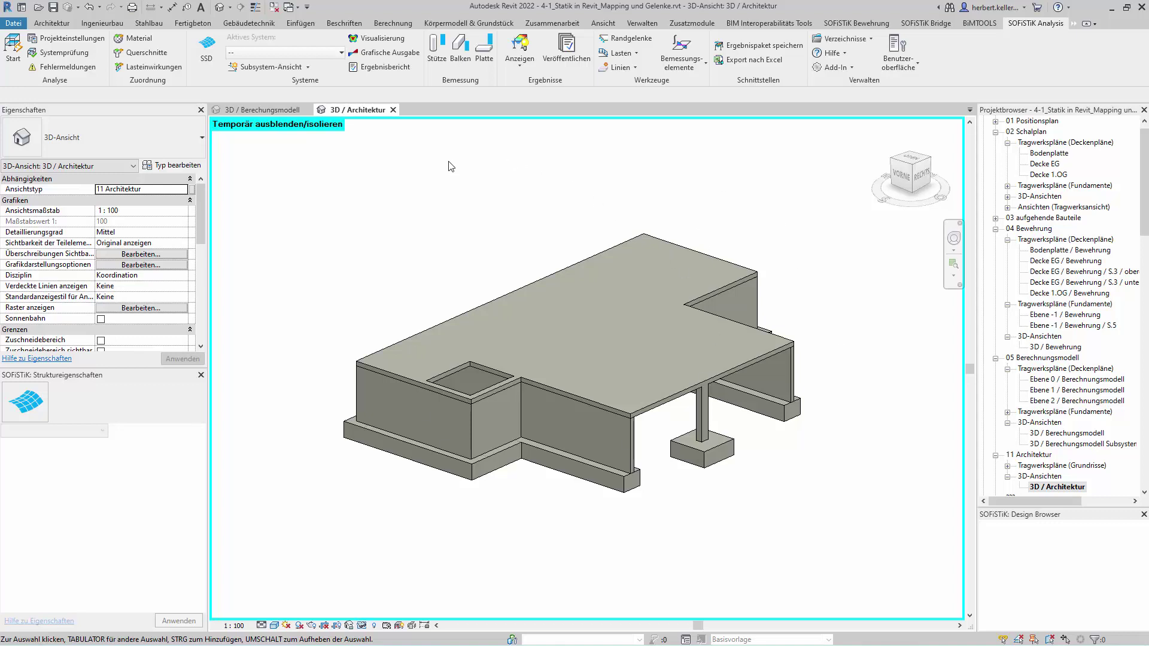
- Switch to the 3D / Berechnungsmodell view and pan and zoom the analysis model into view
{"action": "left_click", "coordinate": [252, 110]}
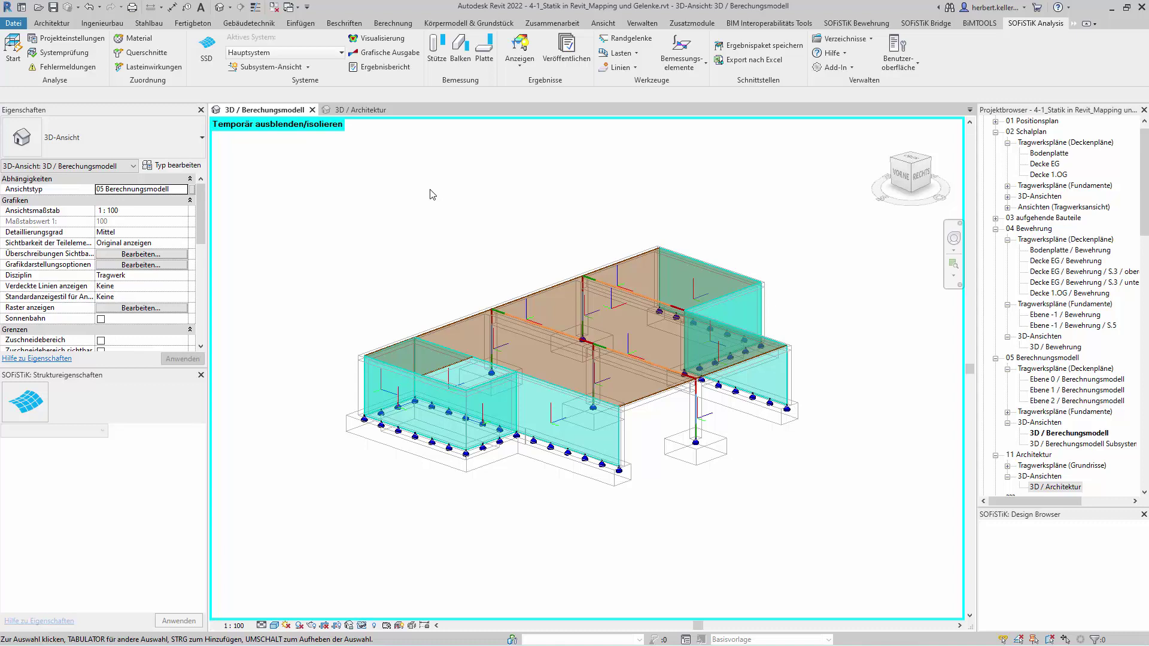
{"action": "scroll", "coordinate": [425, 216], "scroll_direction": "up", "scroll_amount": 1}
{"action": "middle_click_drag", "start_coordinate": [511, 221], "coordinate": [486, 185]}
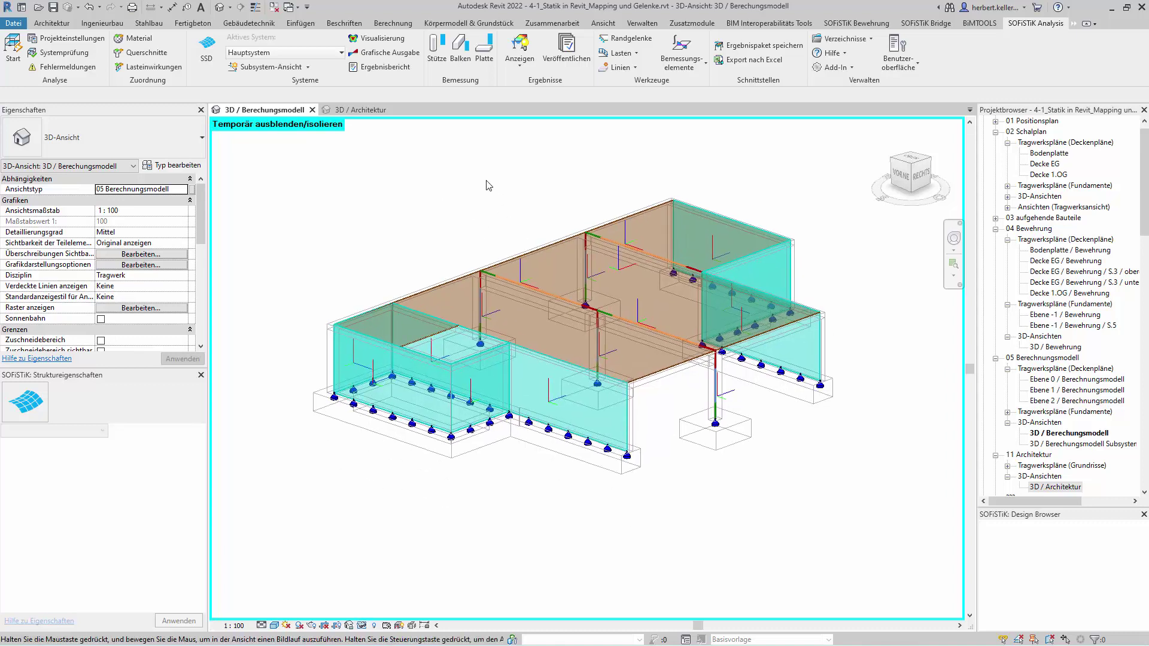
{"action": "scroll", "coordinate": [486, 185], "scroll_direction": "up", "scroll_amount": 1}
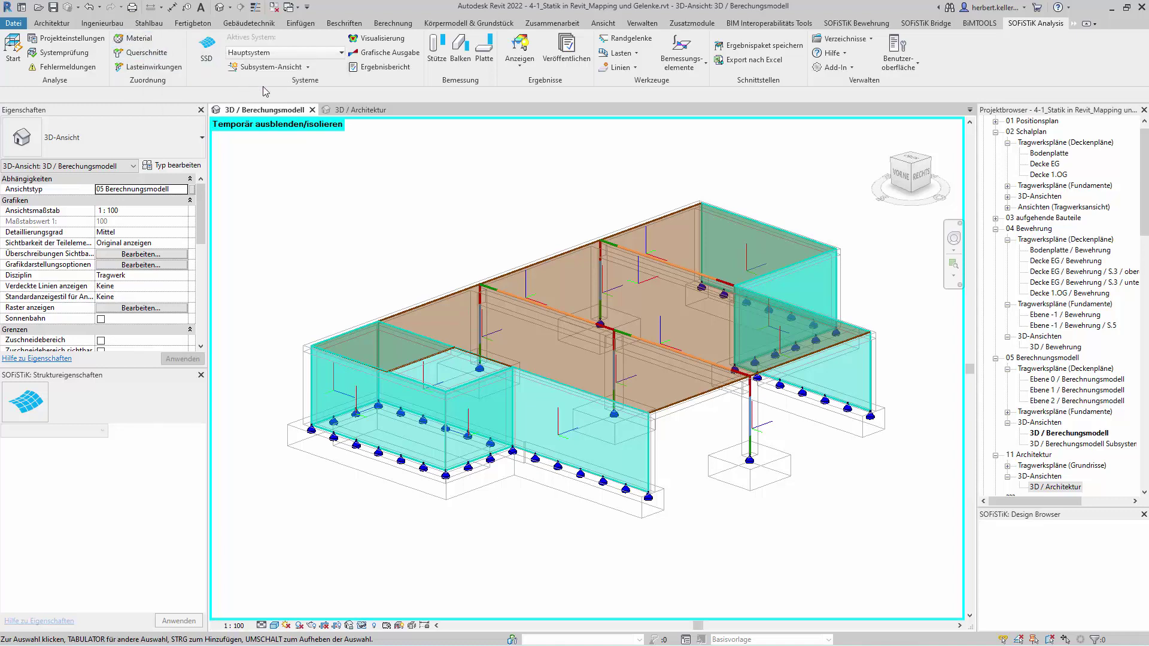
- Open the SOFiSTiK material mapping and edit the C 25/30 concrete material
{"action": "left_click", "coordinate": [139, 38]}
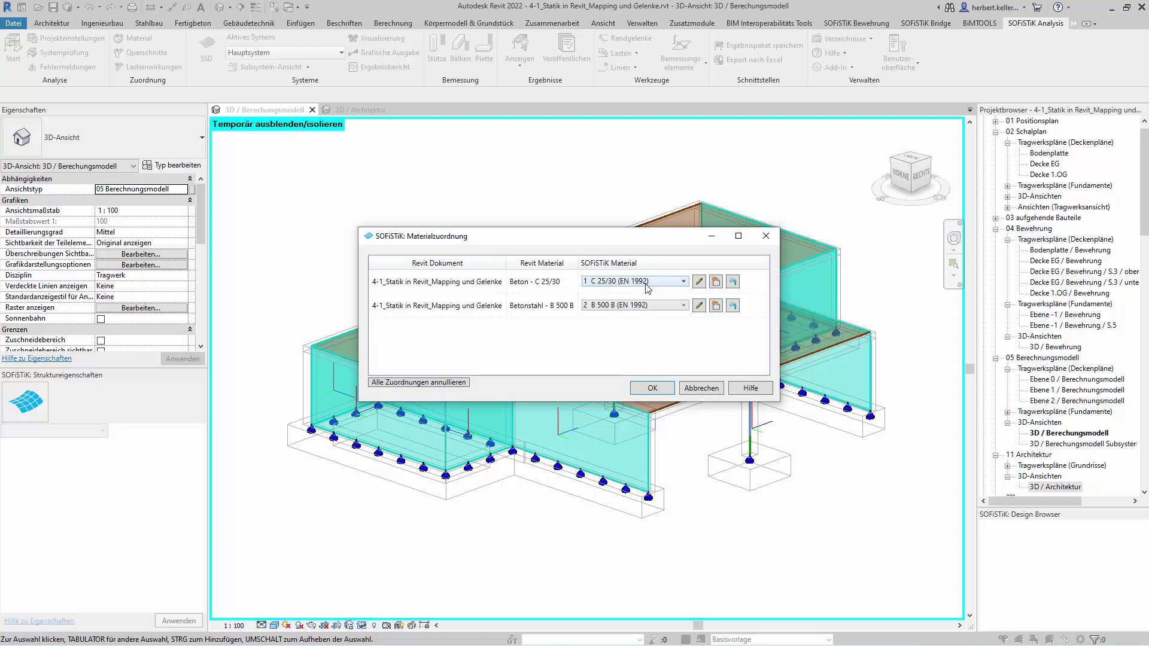
{"action": "left_click", "coordinate": [698, 284]}
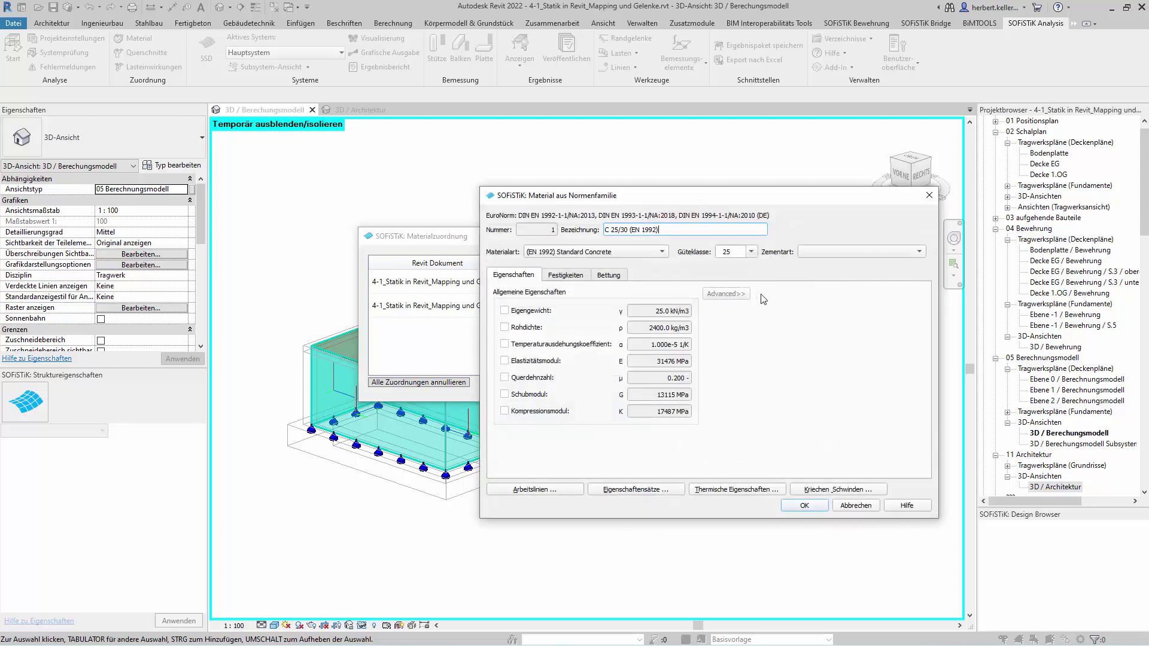
- Leave the C 25/30 self-weight at its default and review its stress-strain curves
{"action": "left_click", "coordinate": [506, 311]}
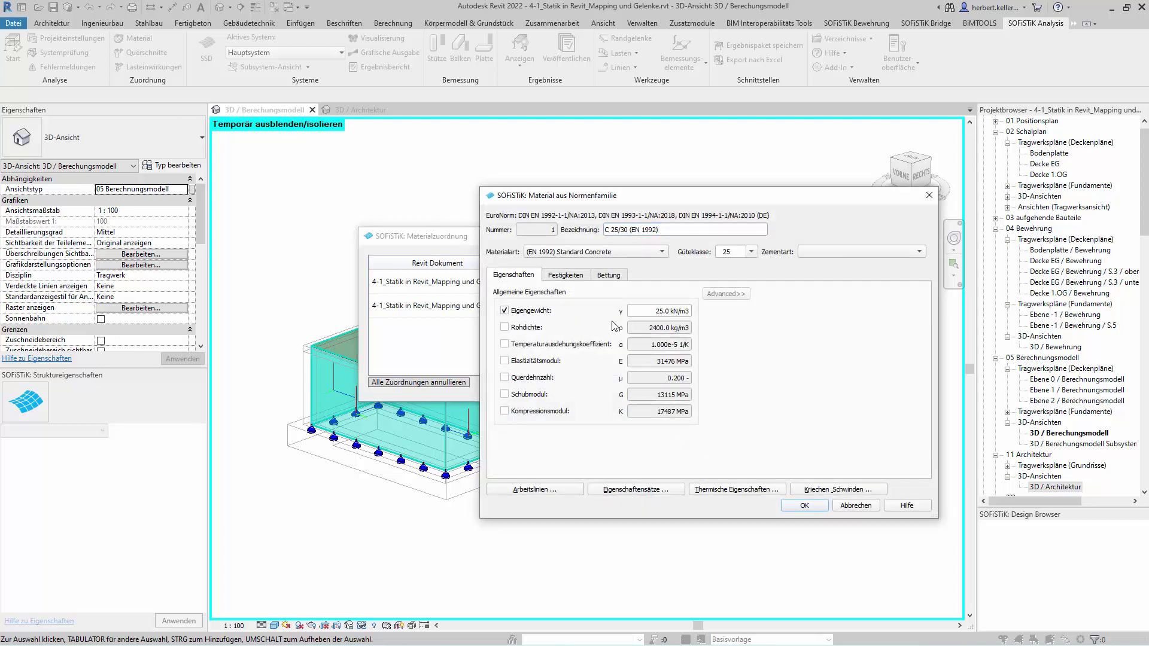
{"action": "left_click", "coordinate": [505, 312]}
{"action": "left_click", "coordinate": [550, 493]}
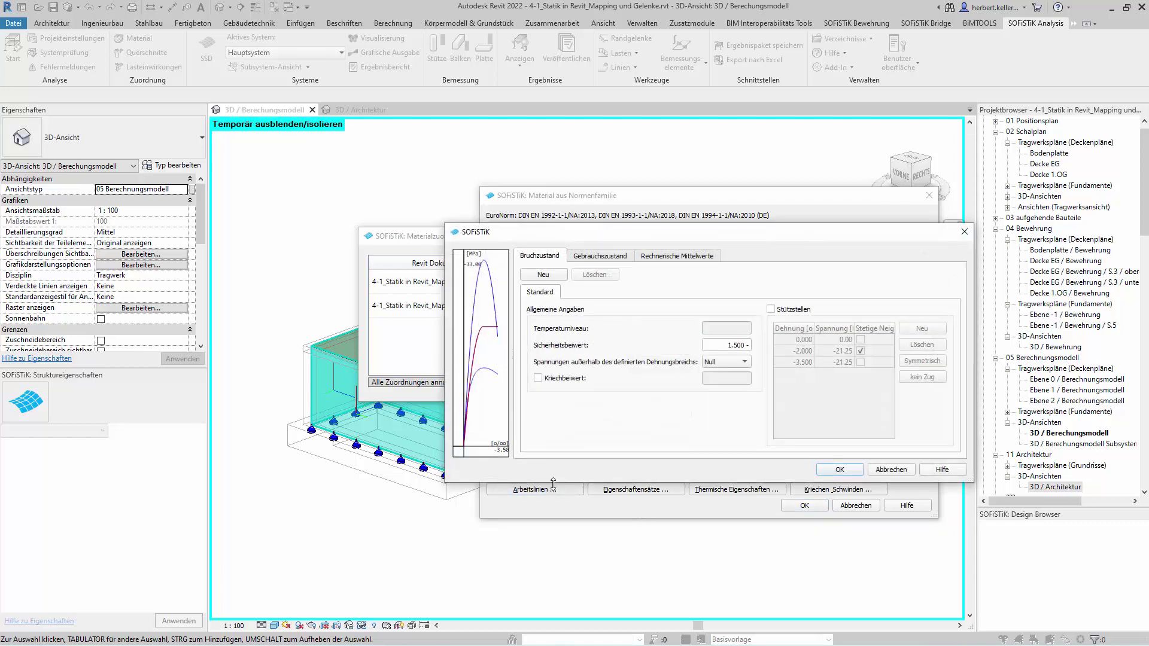
{"action": "left_click", "coordinate": [891, 470]}
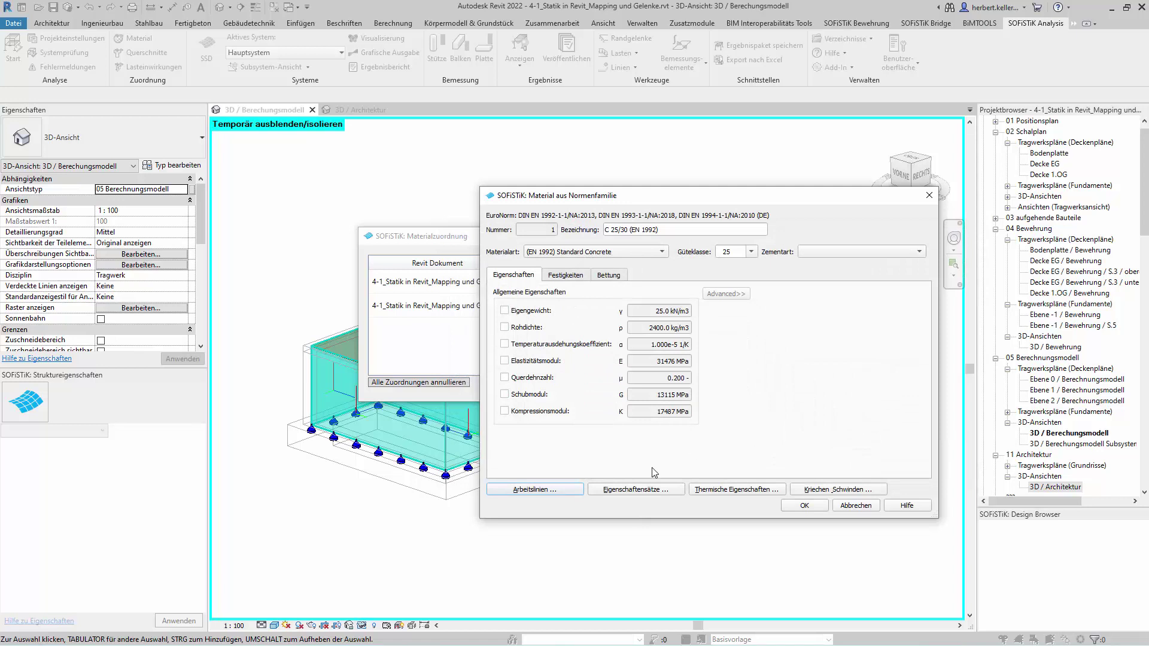
- Review the concrete's thermal and creep/shrinkage properties, then close the material unchanged
{"action": "left_click", "coordinate": [731, 489]}
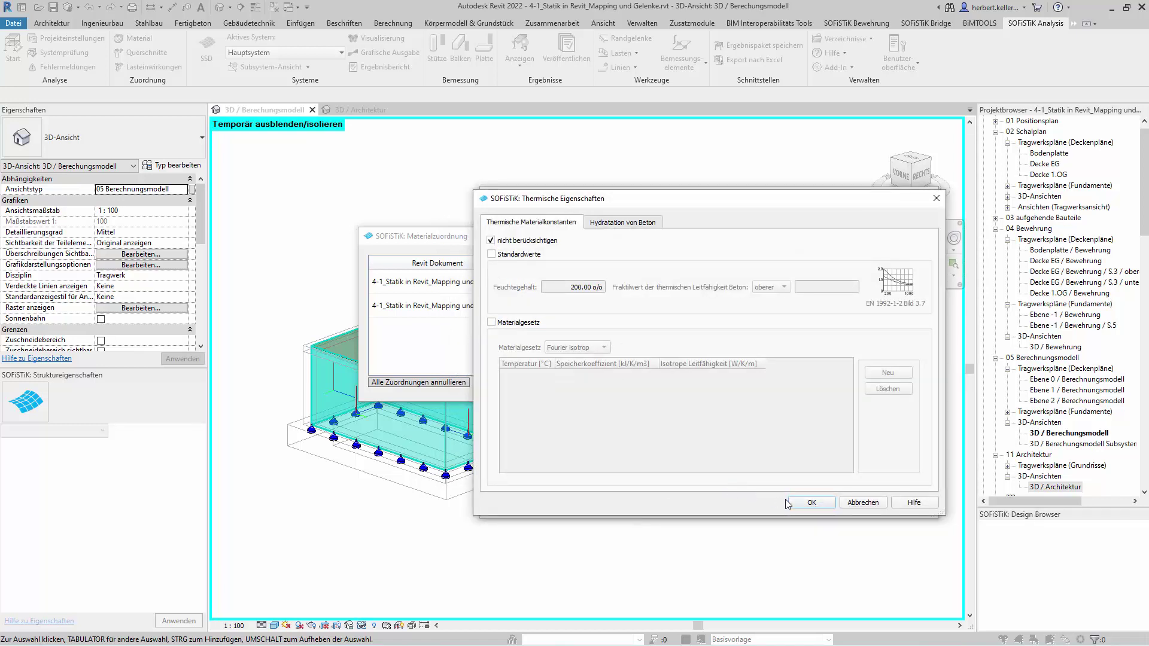
{"action": "left_click", "coordinate": [854, 503]}
{"action": "left_click", "coordinate": [834, 489]}
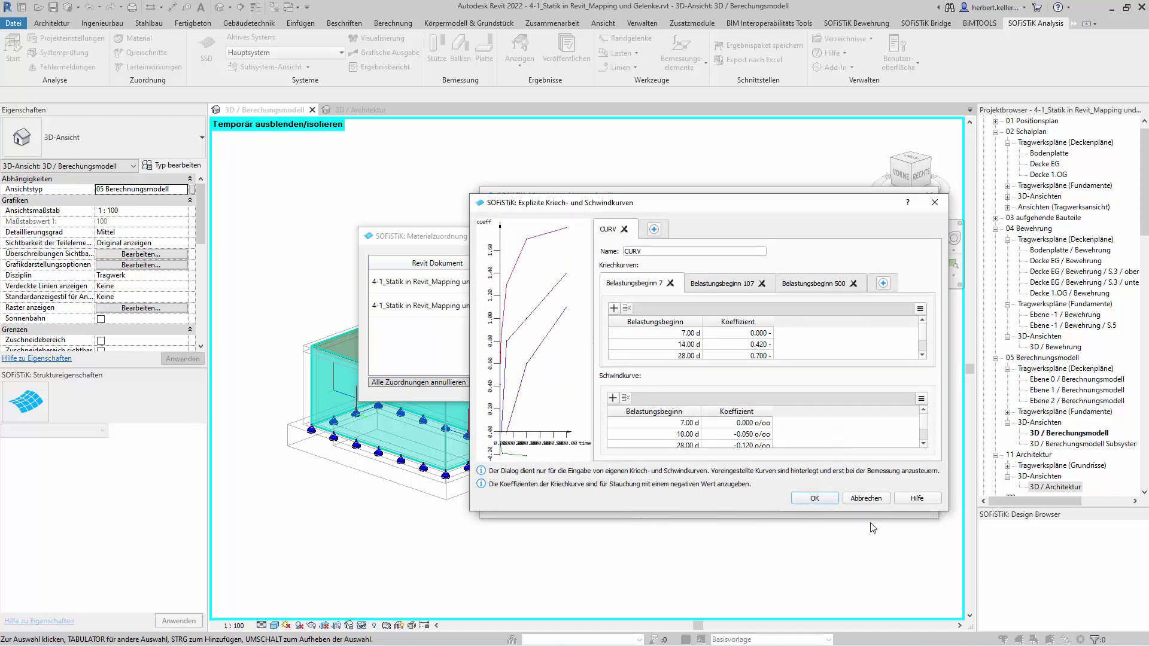
{"action": "left_click", "coordinate": [862, 499]}
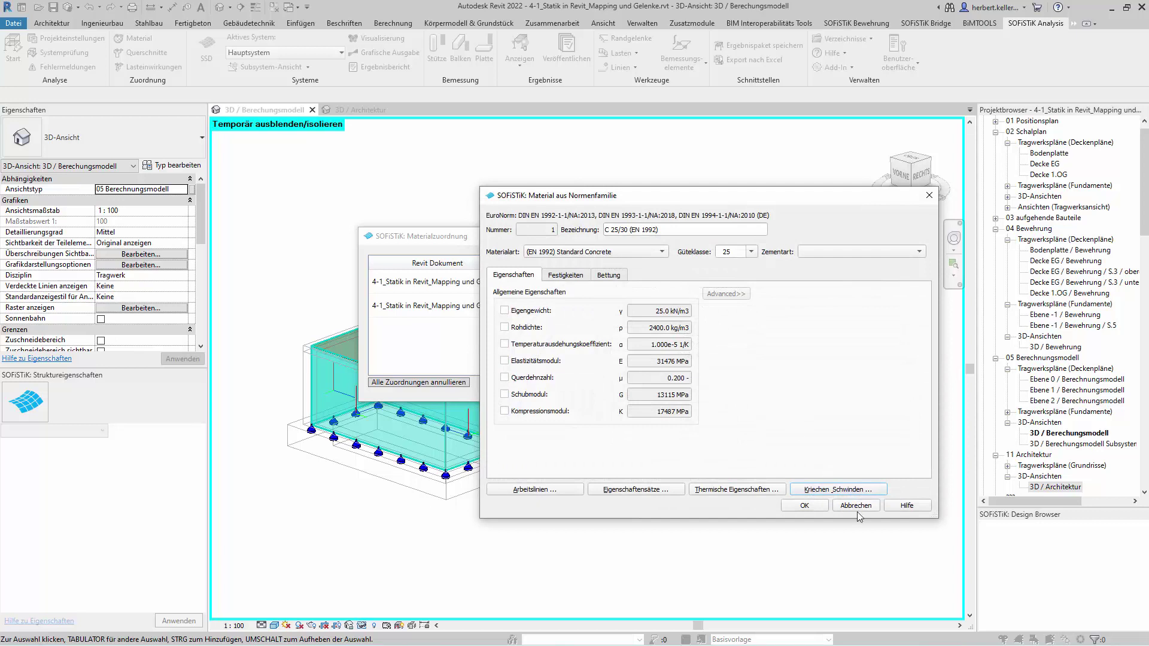
{"action": "left_click", "coordinate": [856, 508]}
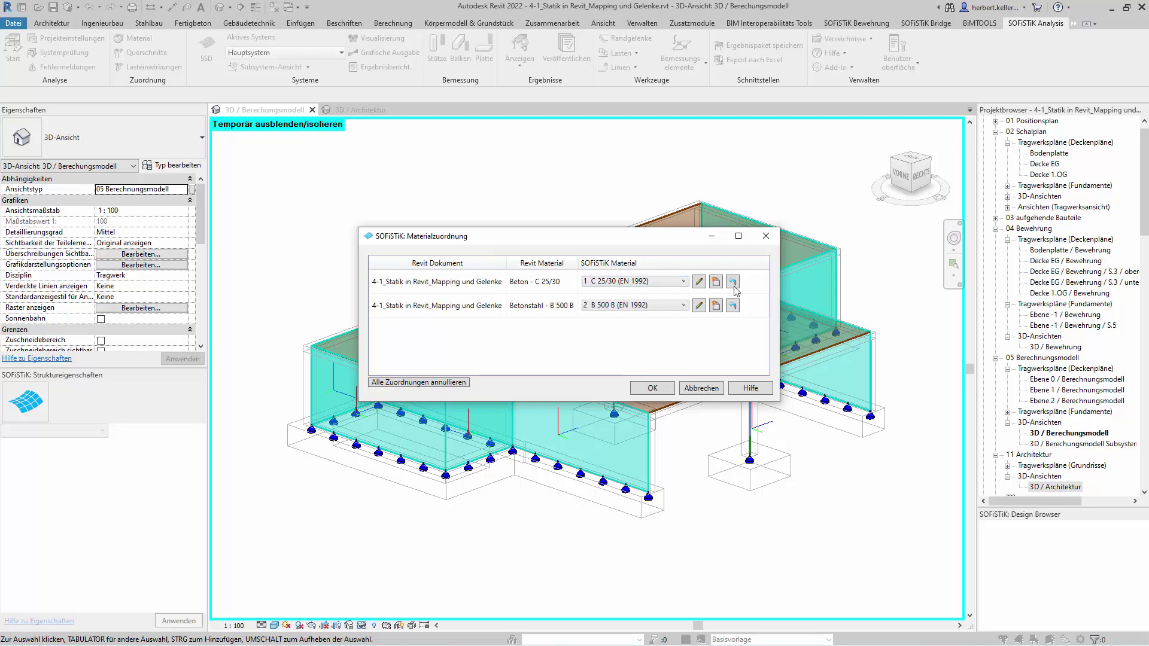
- Discard a new concrete code material and confirm the material mapping
{"action": "left_click", "coordinate": [716, 282]}
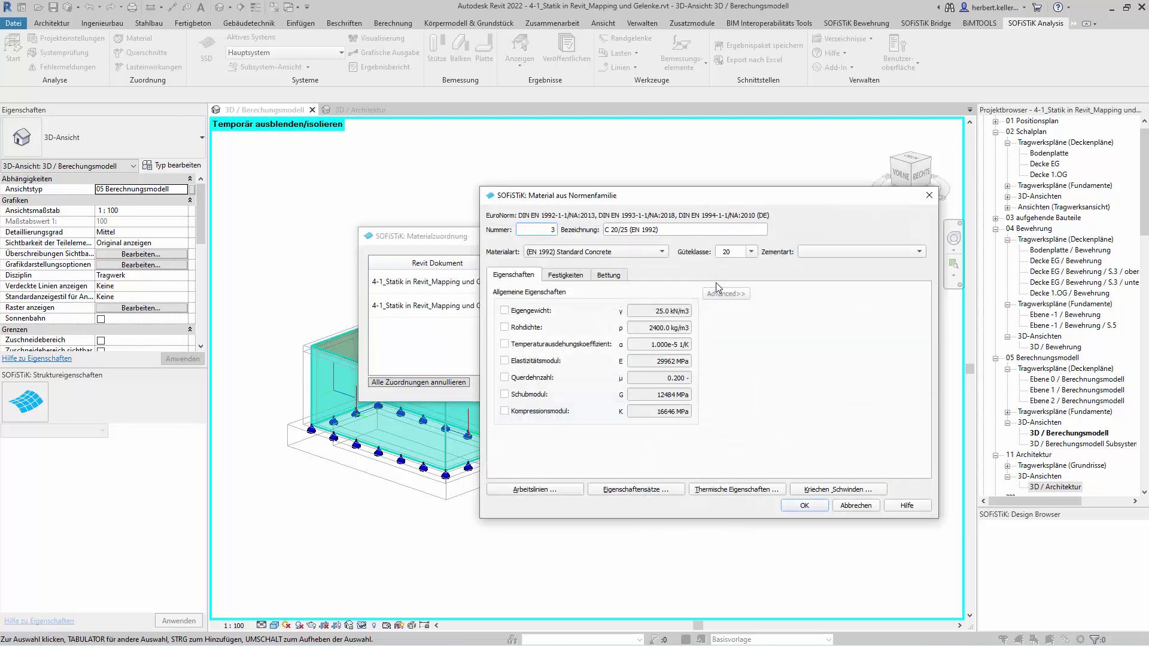
{"action": "left_click", "coordinate": [856, 506]}
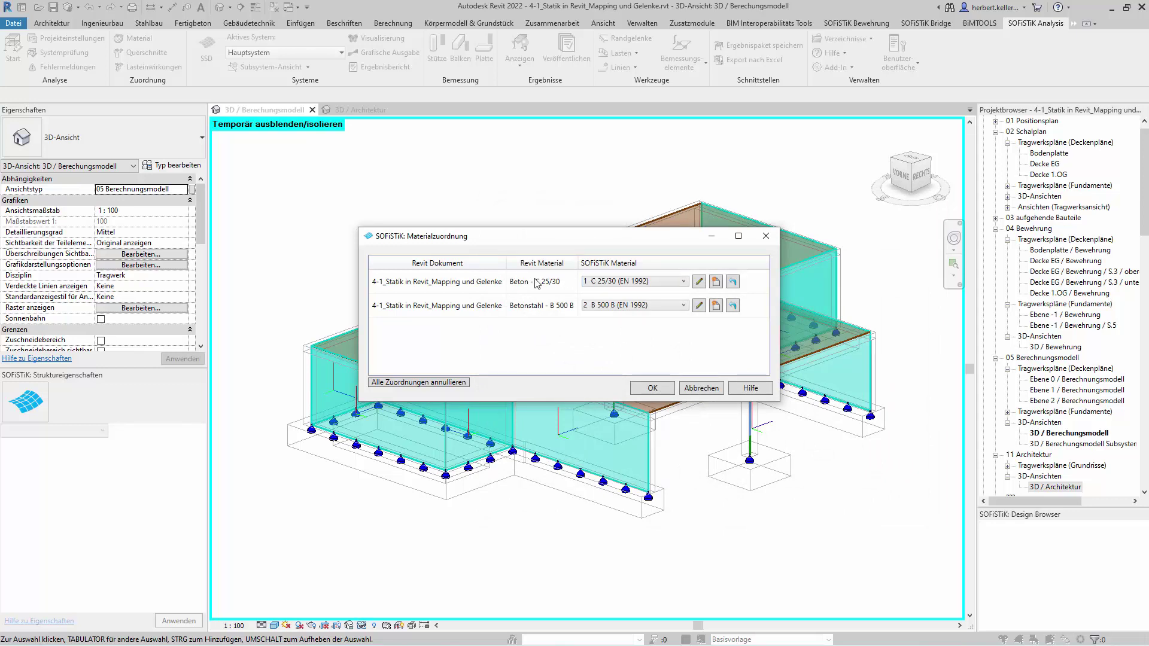
{"action": "left_click", "coordinate": [654, 388]}
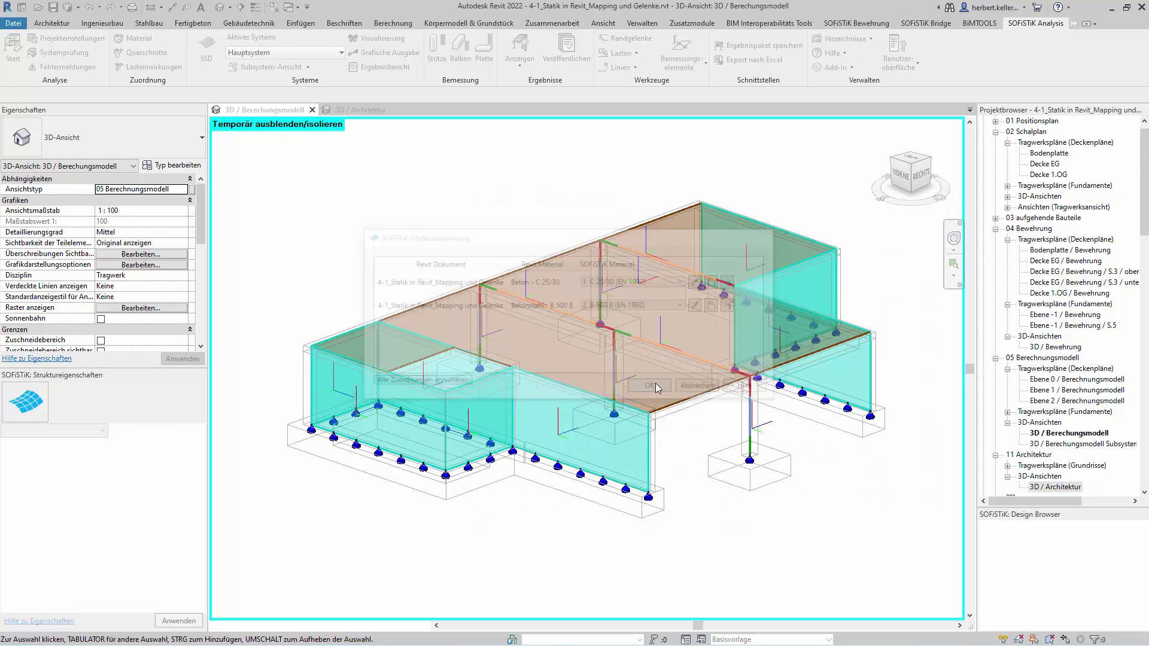
- Open the Querschnitte cross-section mapping and edit the 30/60 cm beam section
{"action": "left_click", "coordinate": [147, 52]}
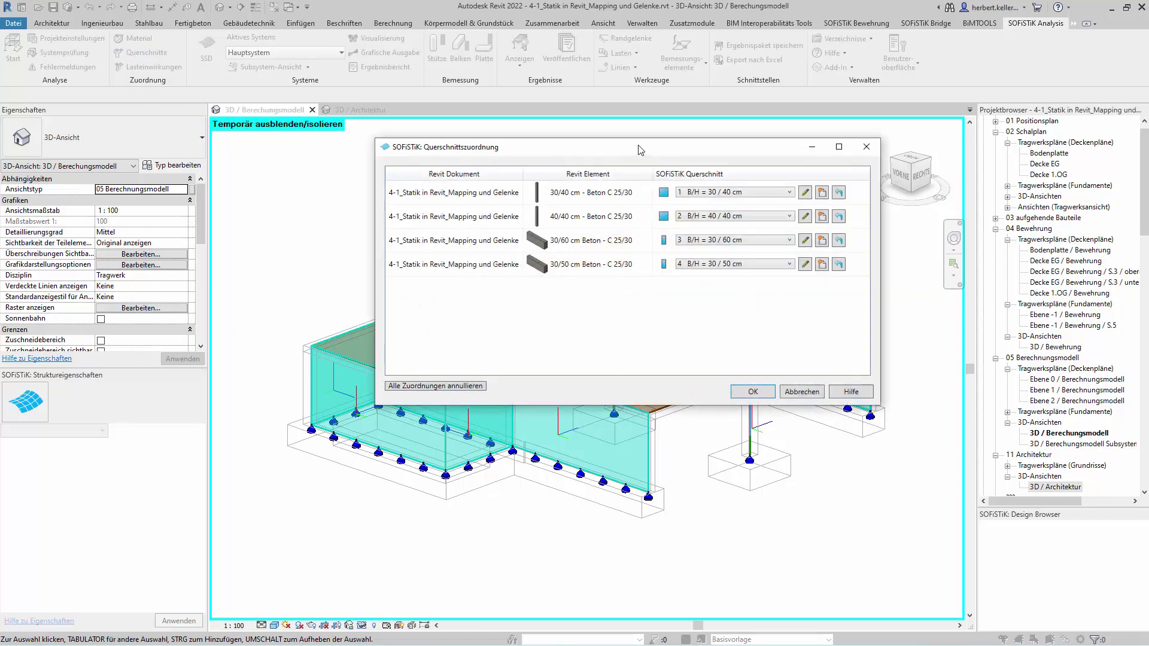
{"action": "left_click_drag", "start_coordinate": [637, 149], "coordinate": [563, 178]}
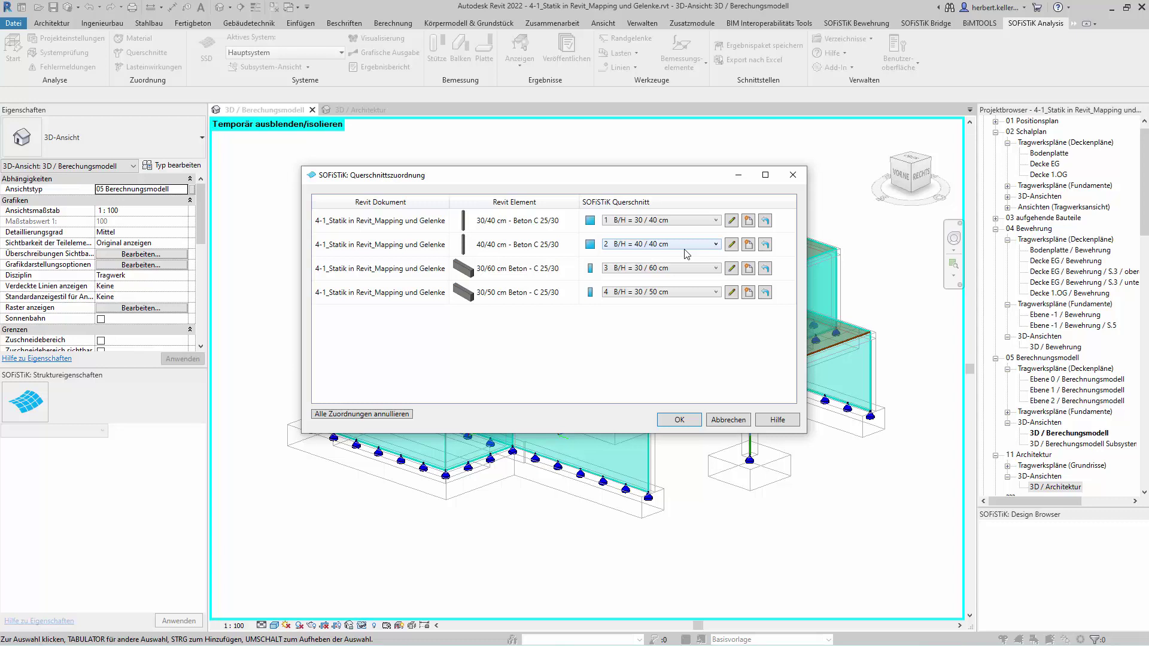
{"action": "left_click", "coordinate": [731, 269]}
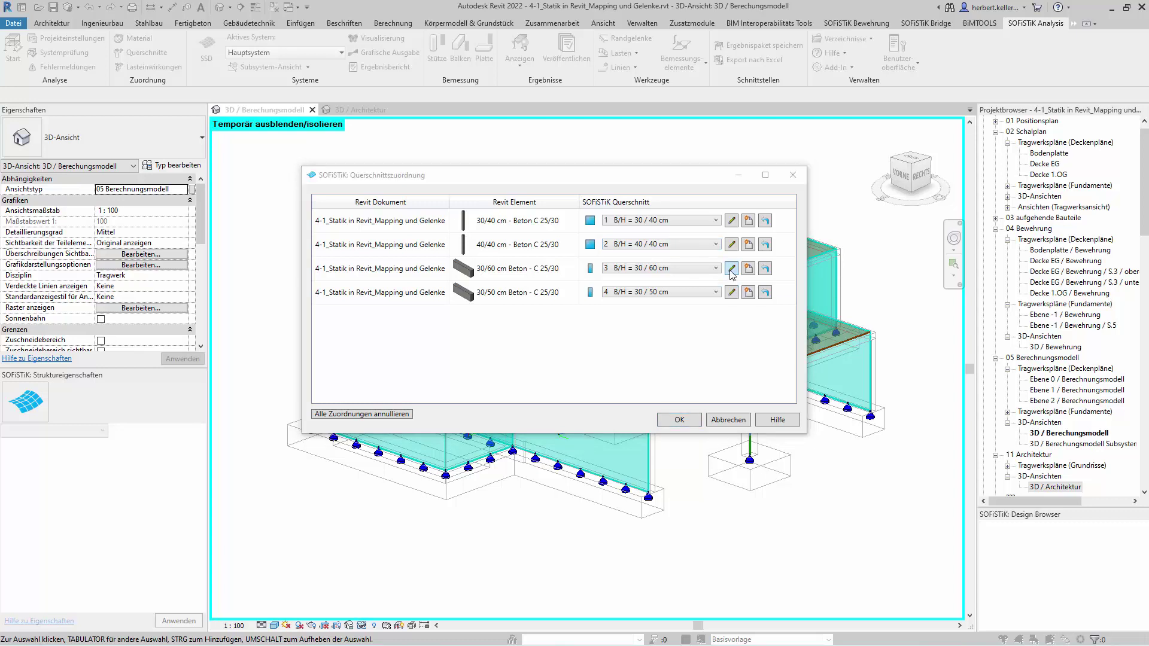
- Enlarge the section editor and set the 30/60 cm section's bottom bar diameter to 16 mm
{"action": "left_click_drag", "start_coordinate": [620, 183], "coordinate": [604, 152]}
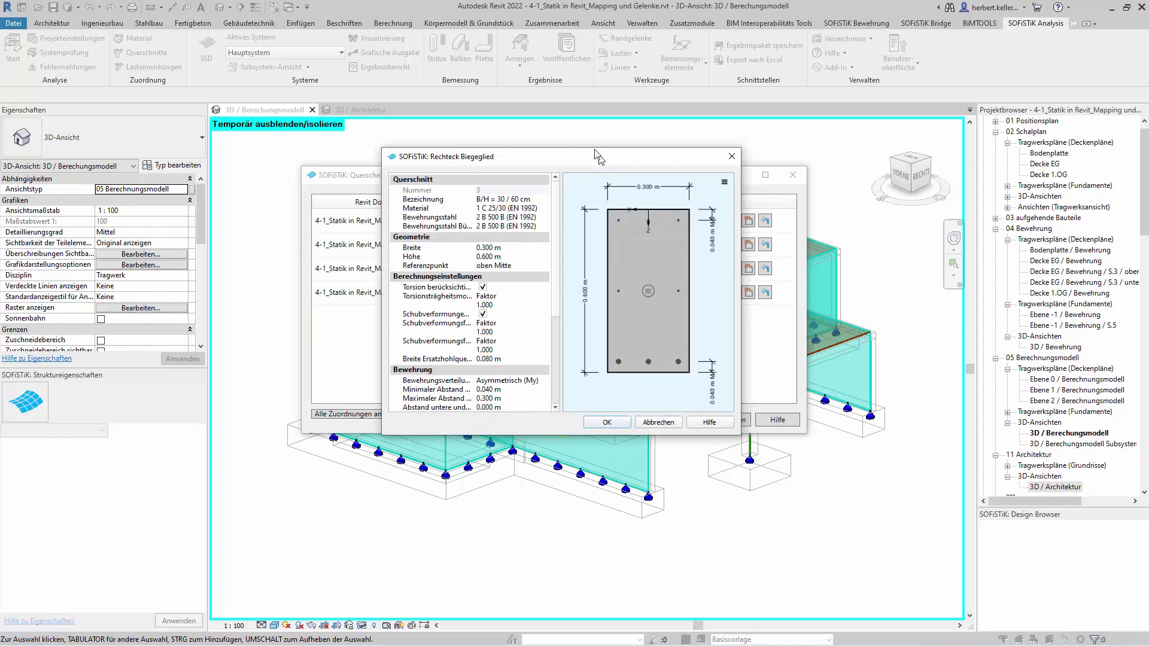
{"action": "left_click_drag", "start_coordinate": [560, 426], "coordinate": [561, 590]}
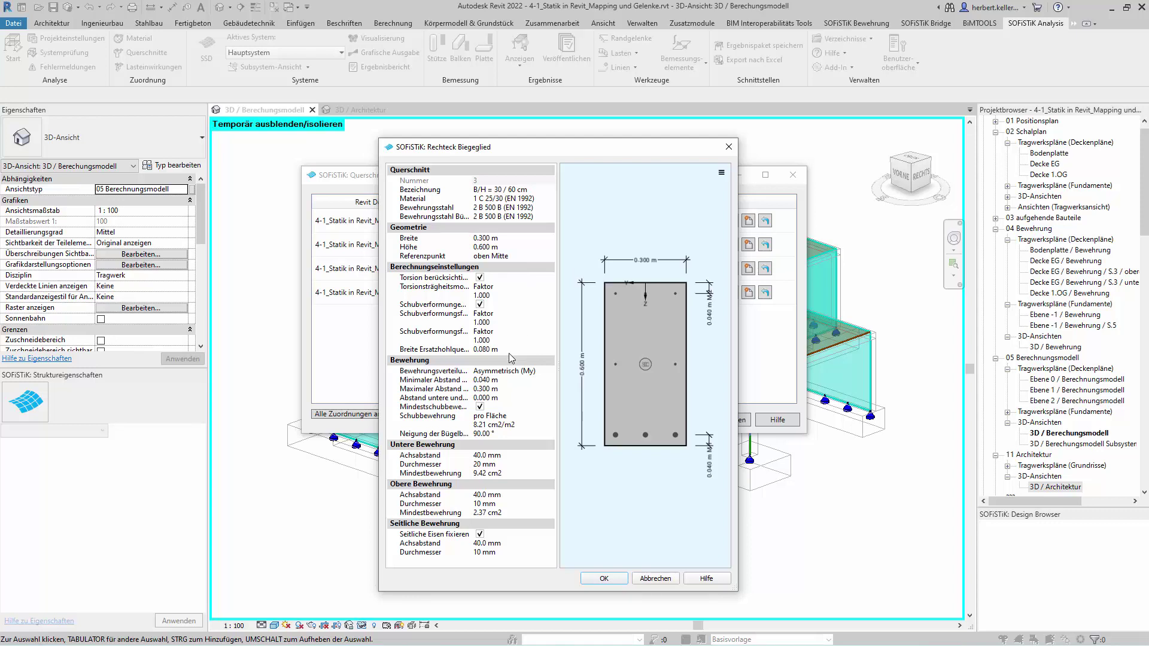
{"action": "left_click", "coordinate": [513, 457]}
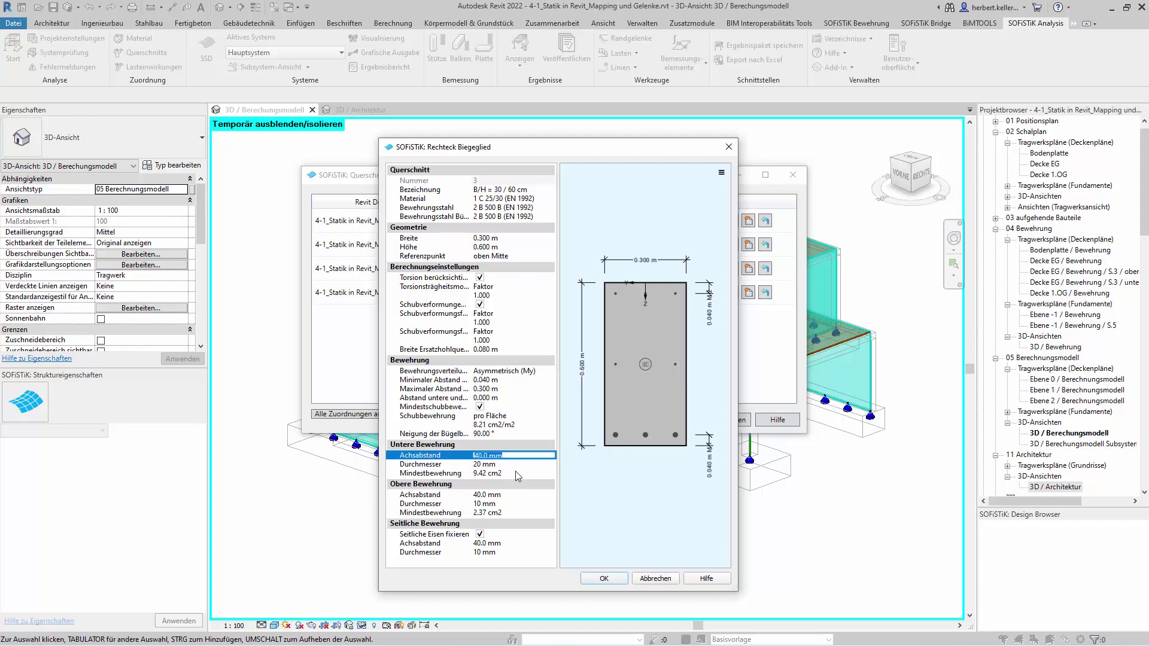
{"action": "left_click", "coordinate": [515, 473]}
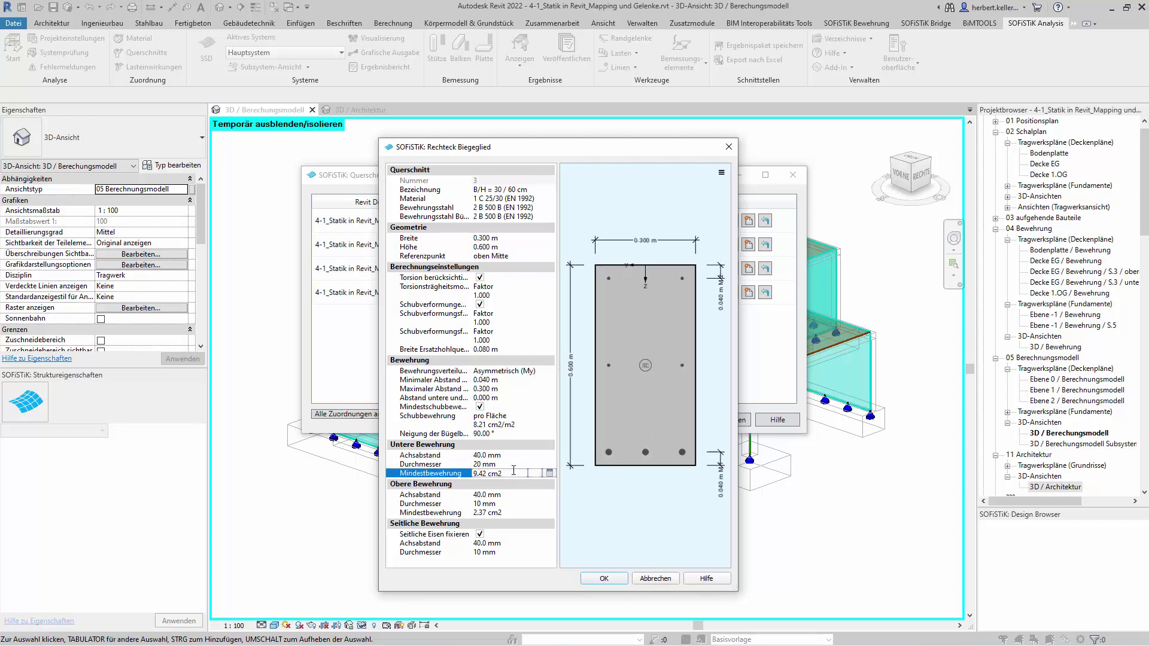
{"action": "left_click", "coordinate": [513, 465]}
{"action": "left_click", "coordinate": [549, 464]}
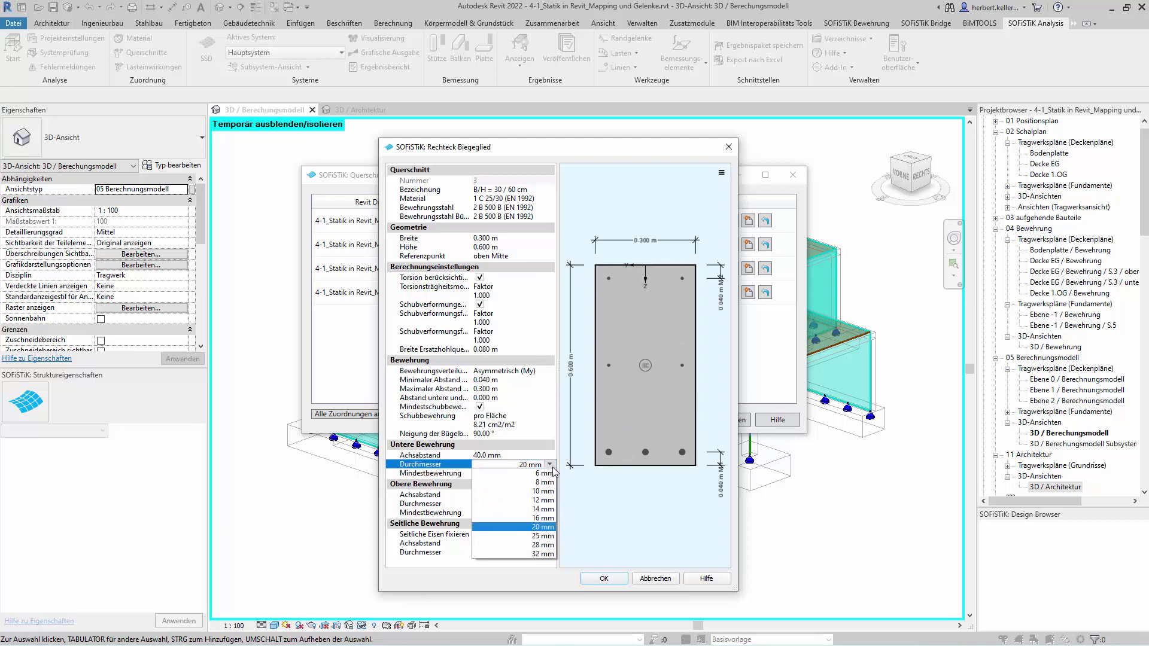
{"action": "left_click", "coordinate": [539, 518]}
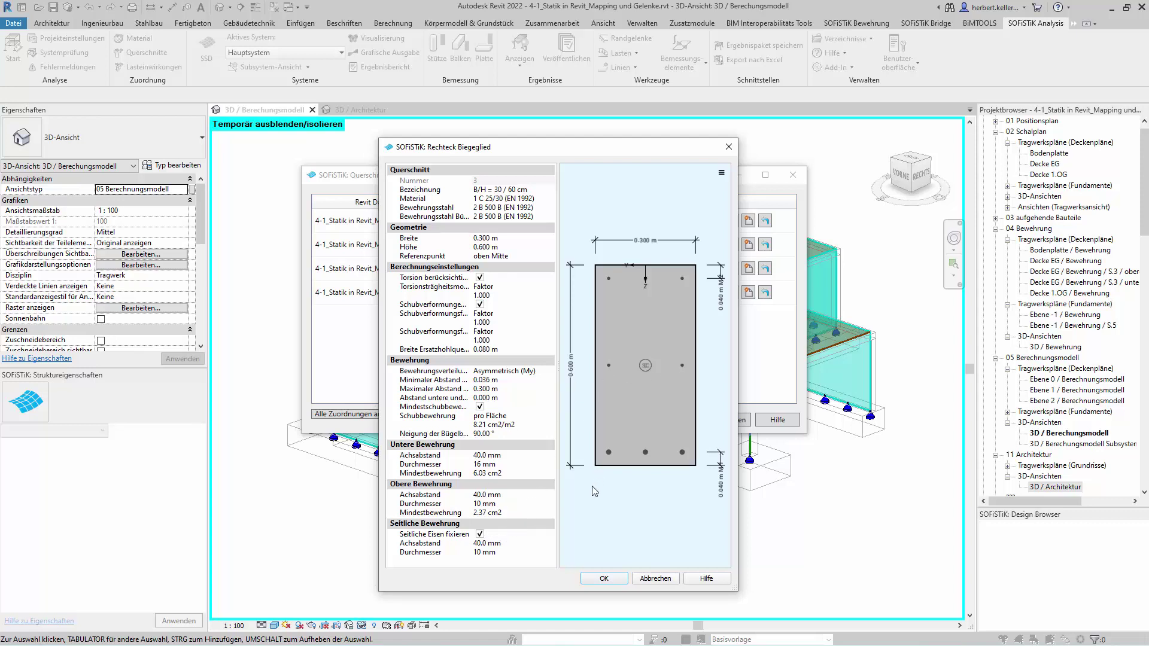
- Confirm the edited 30/60 cm section and browse the new cross-section type list
{"action": "left_click", "coordinate": [604, 579]}
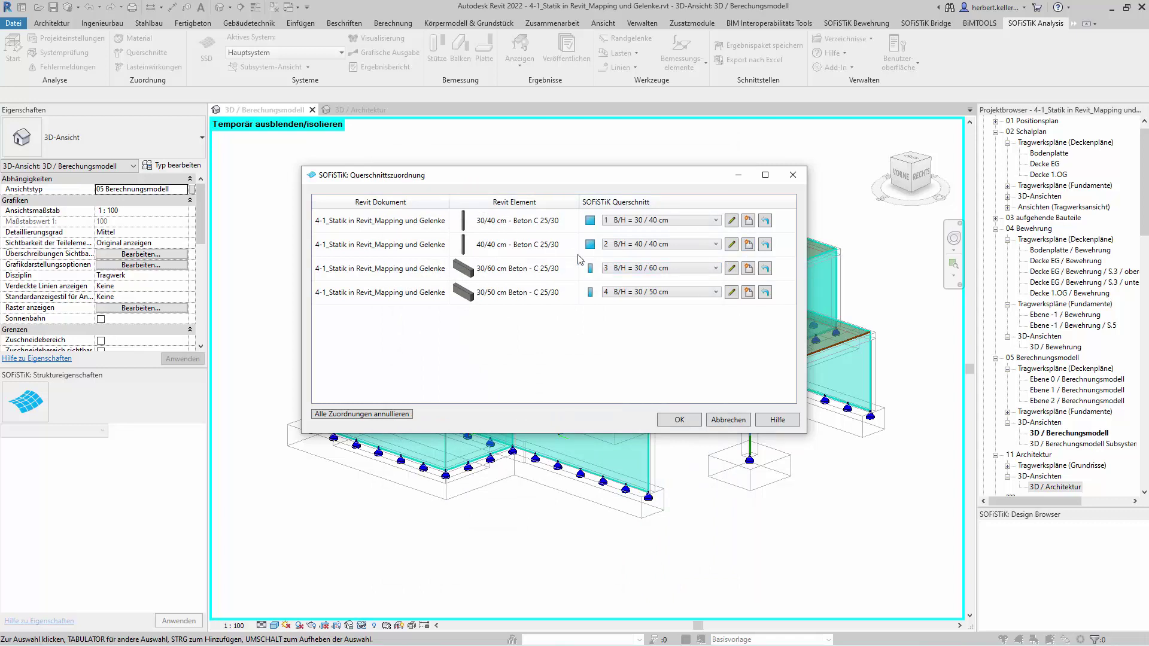
{"action": "left_click", "coordinate": [749, 246]}
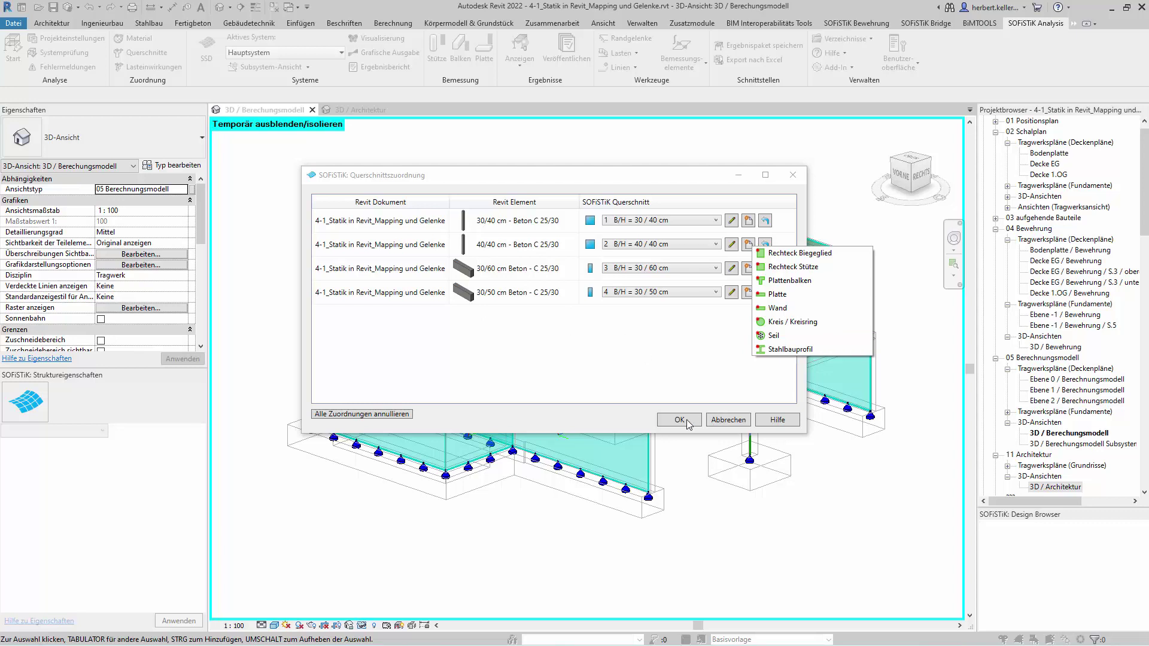
{"action": "left_click", "coordinate": [732, 426]}
- Accept the cross-section mapping, start Randgelenke edge hinges, and zoom in on the walls
{"action": "left_click", "coordinate": [731, 422]}
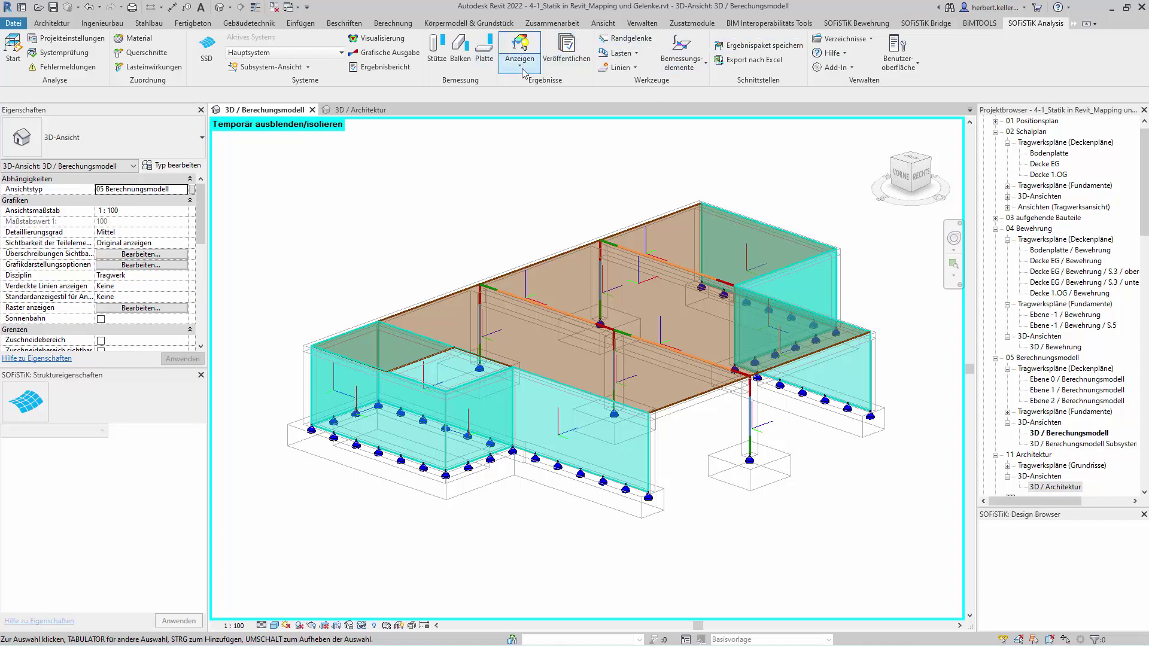
{"action": "left_click", "coordinate": [632, 39]}
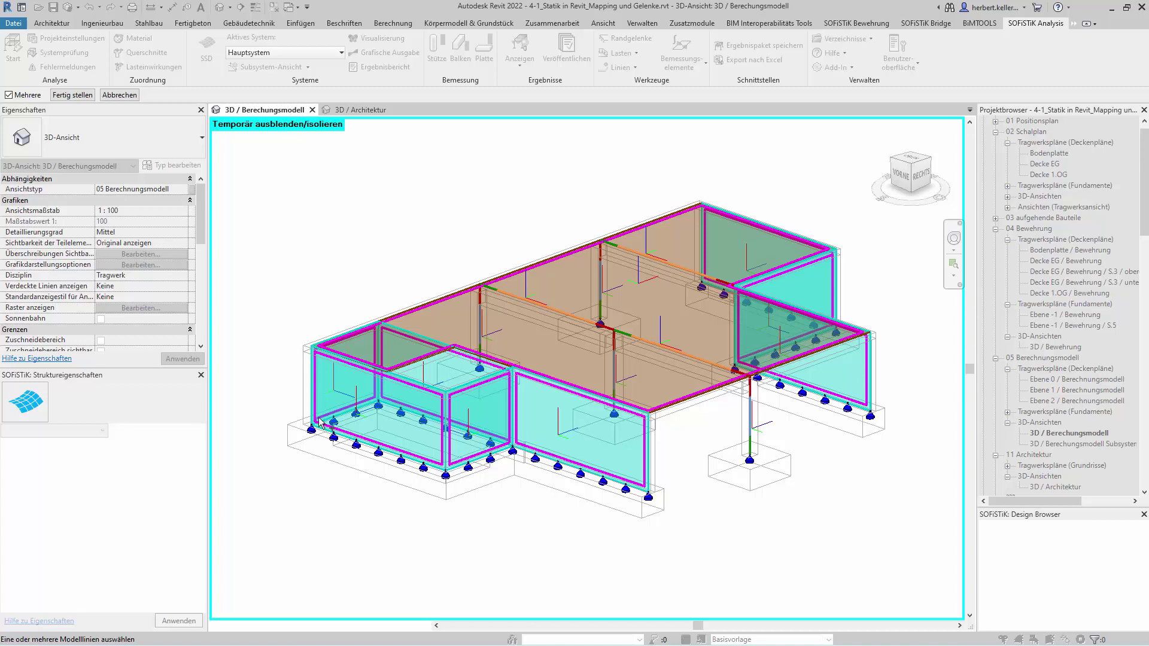
{"action": "scroll", "coordinate": [365, 449], "scroll_direction": "up", "scroll_amount": 2}
{"action": "scroll", "coordinate": [366, 450], "scroll_direction": "up", "scroll_amount": 1}
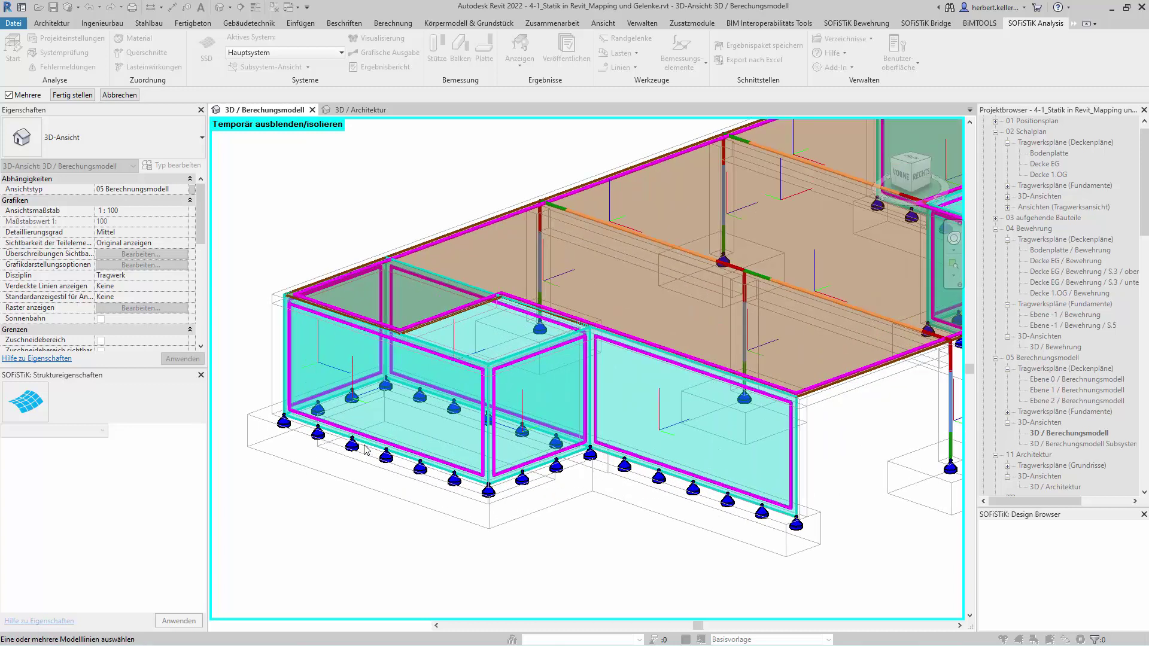
{"action": "scroll", "coordinate": [366, 450], "scroll_direction": "up", "scroll_amount": 1}
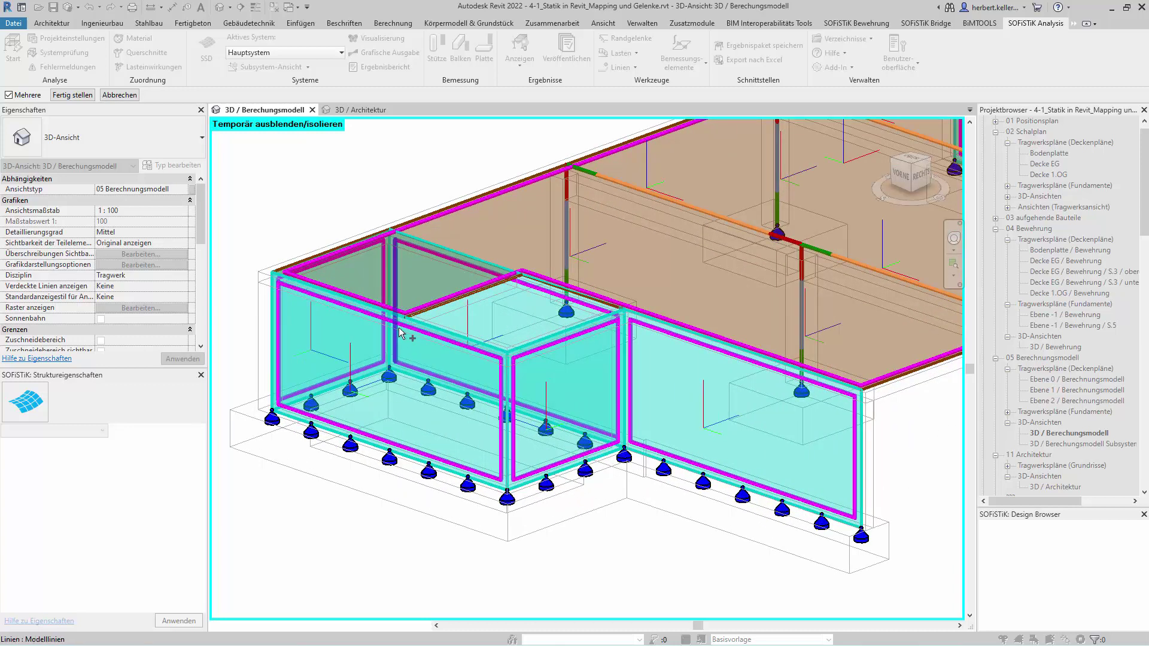
- Give the front-left wall's top edge a pinned Gelenkig edge hinge and continue
{"action": "left_click", "coordinate": [420, 336]}
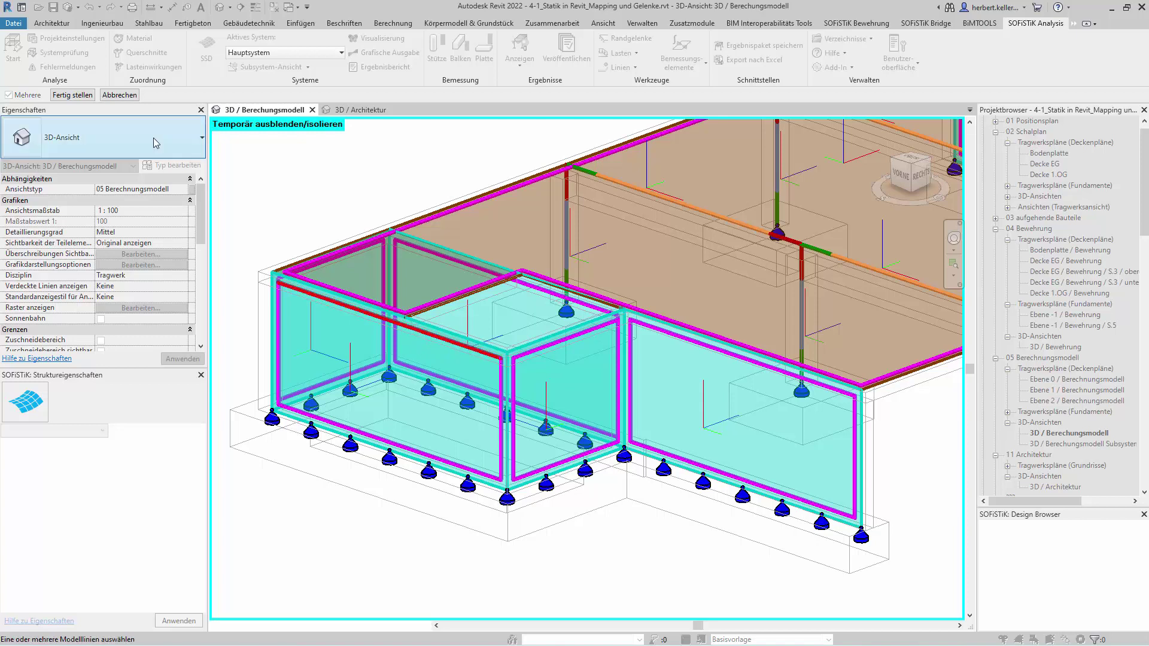
{"action": "left_click", "coordinate": [72, 96]}
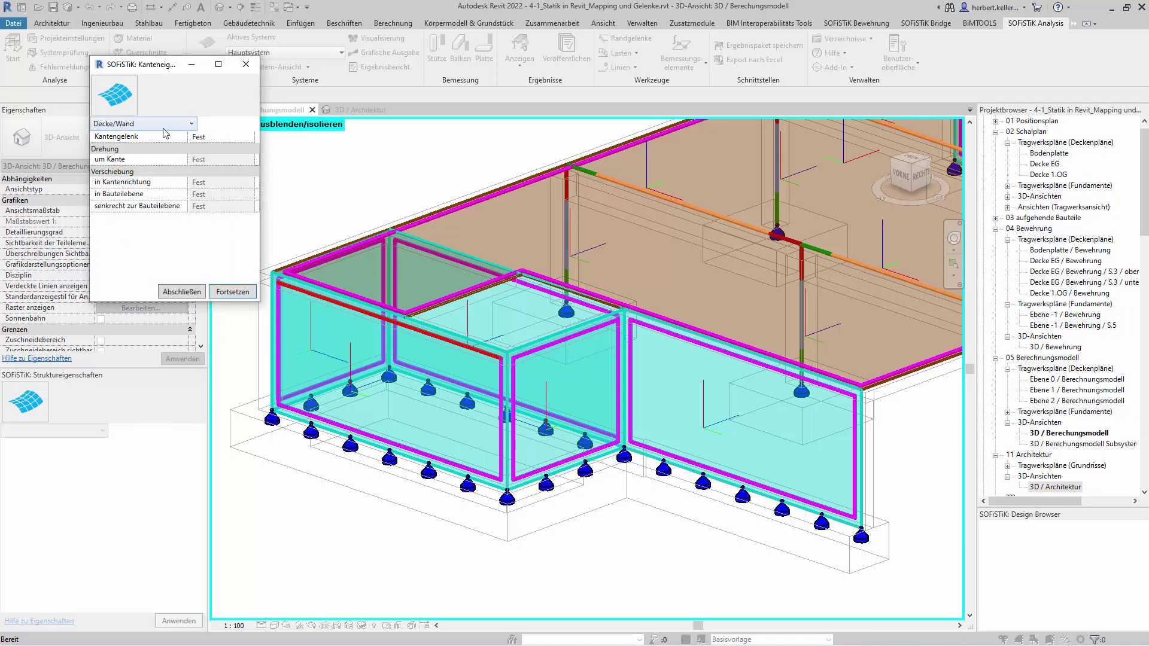
{"action": "left_click", "coordinate": [250, 137]}
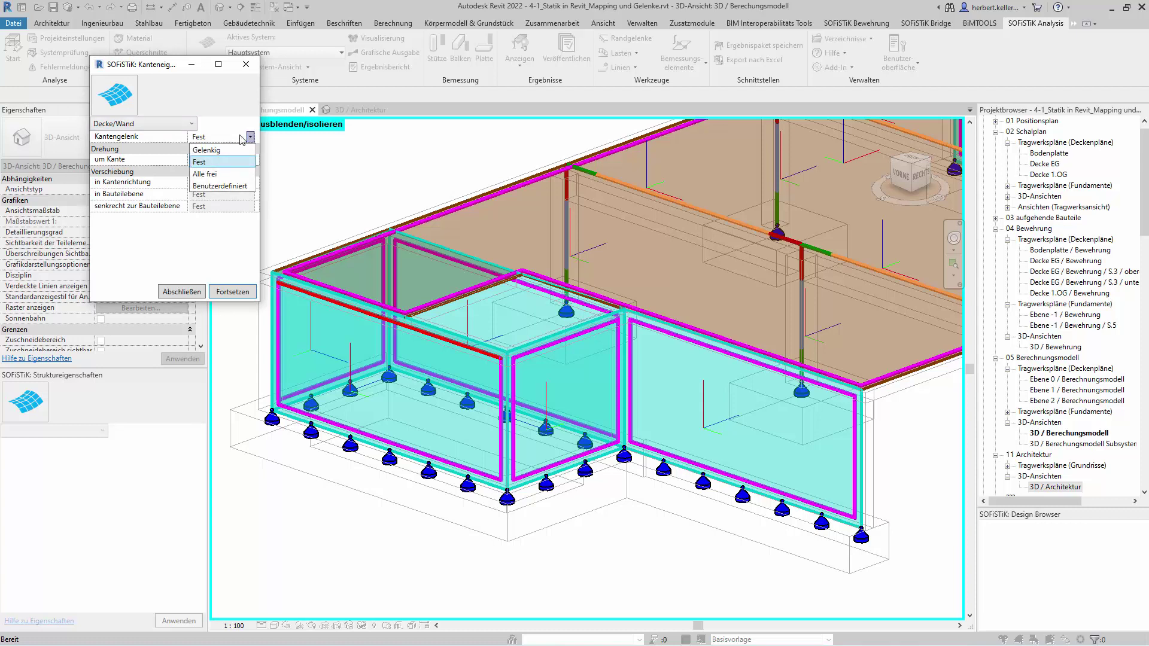
{"action": "left_click", "coordinate": [210, 149]}
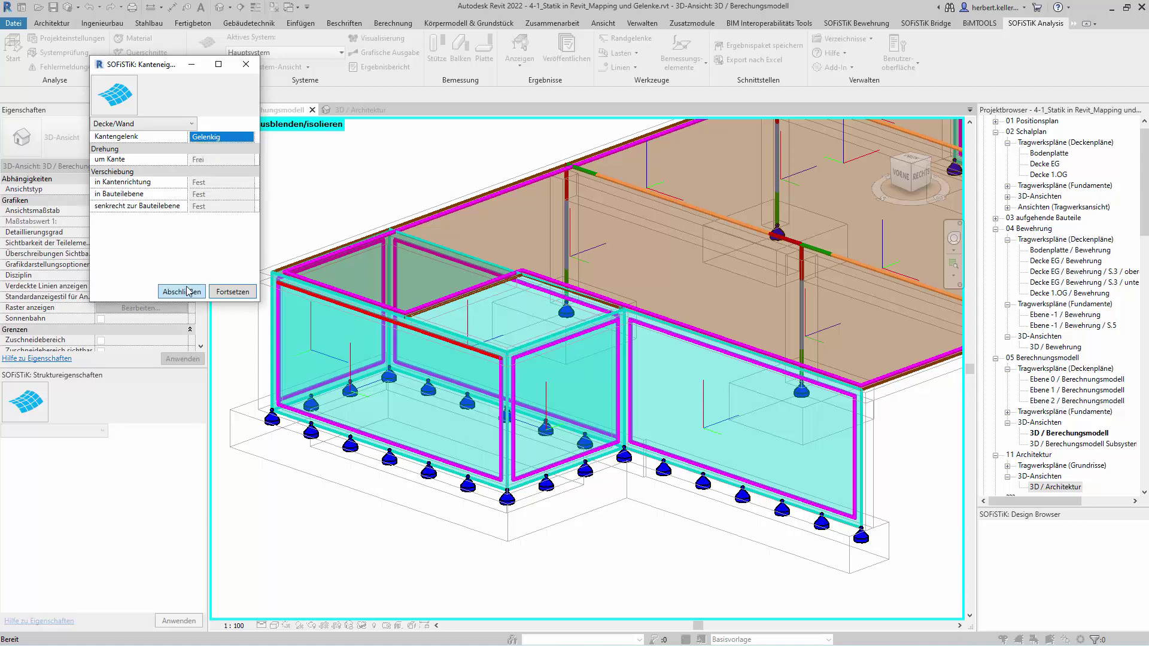
{"action": "left_click", "coordinate": [233, 293]}
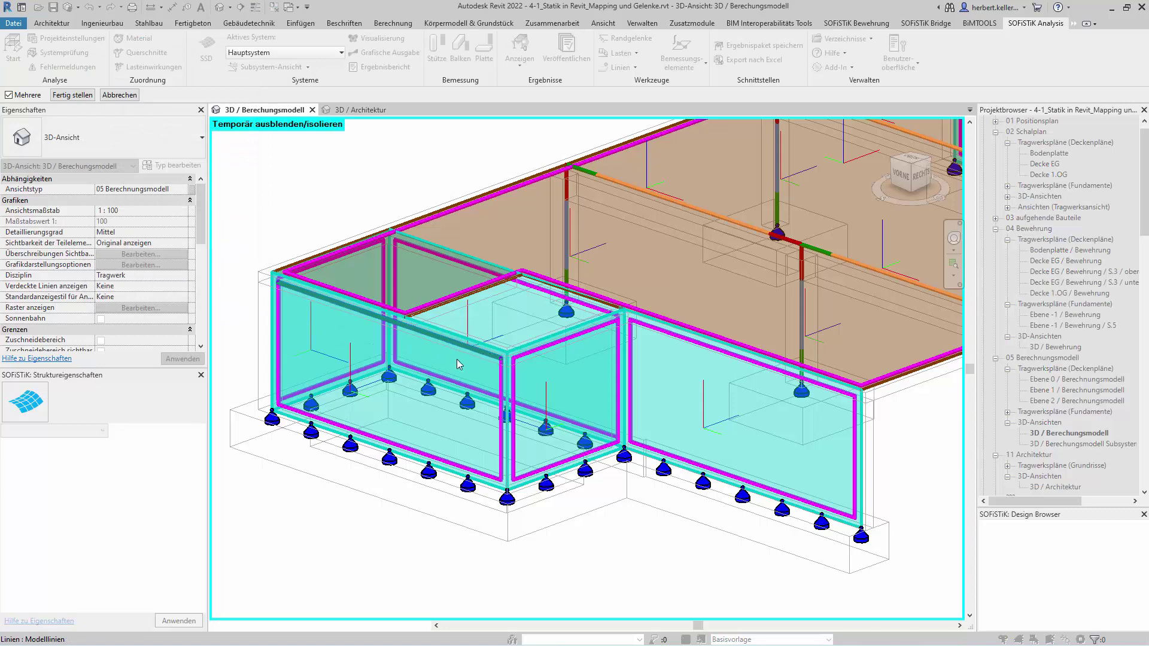
- Set the left vertical wall edge's hinge to Alle frei and continue picking edges
{"action": "left_click", "coordinate": [457, 359]}
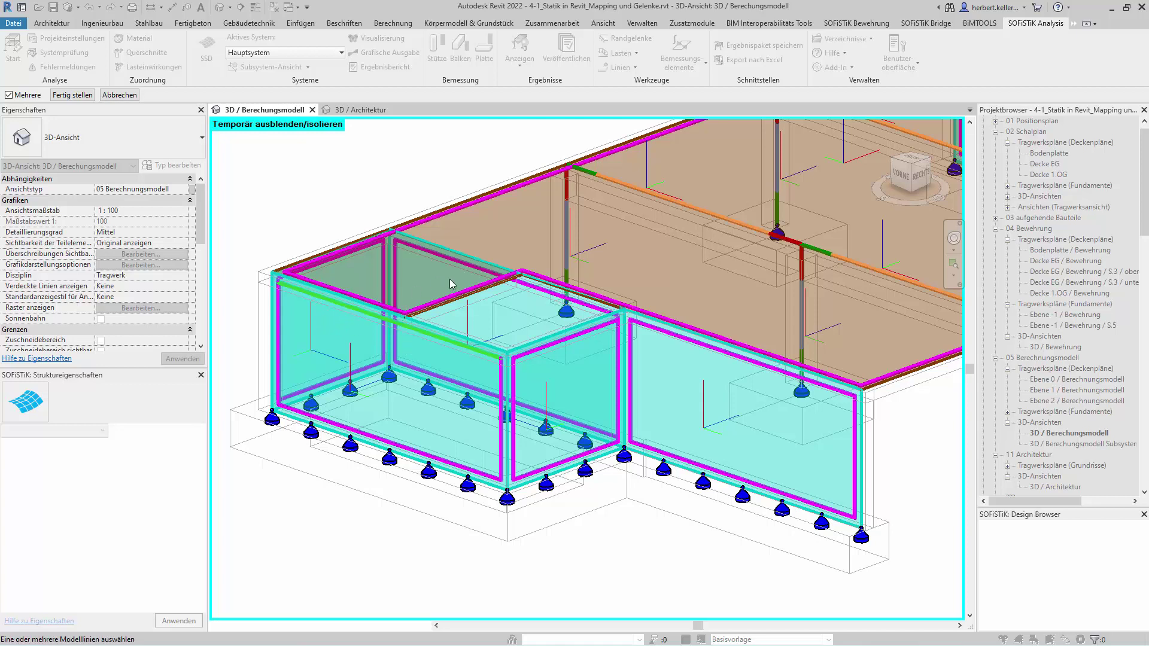
{"action": "left_click", "coordinate": [278, 330]}
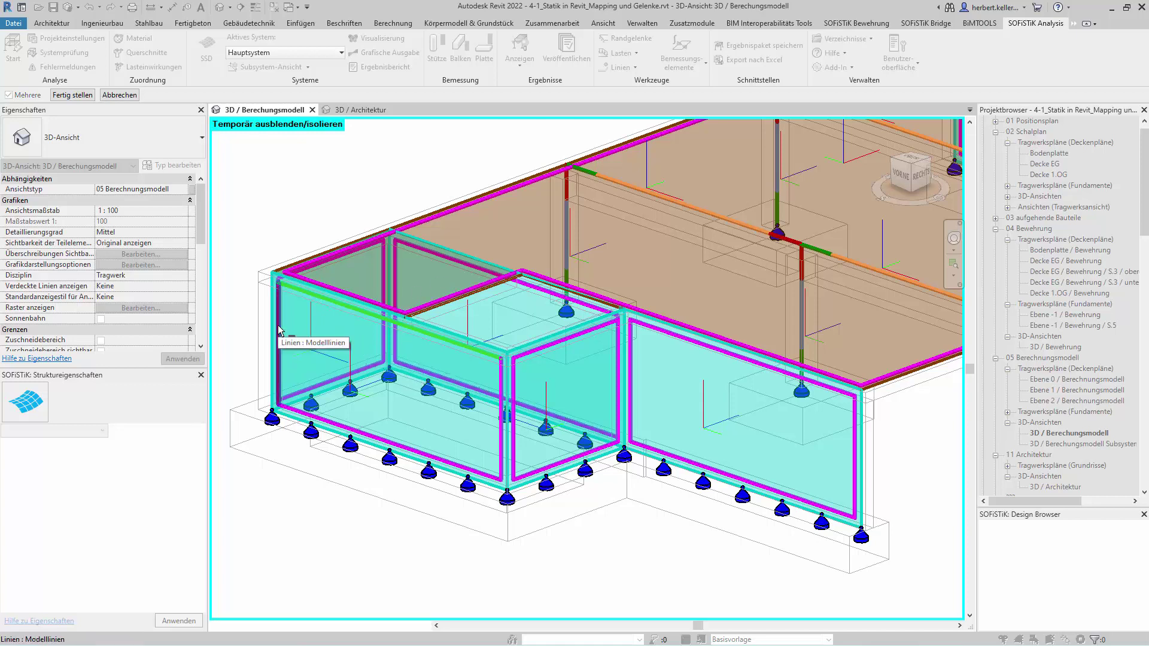
{"action": "left_click", "coordinate": [73, 96]}
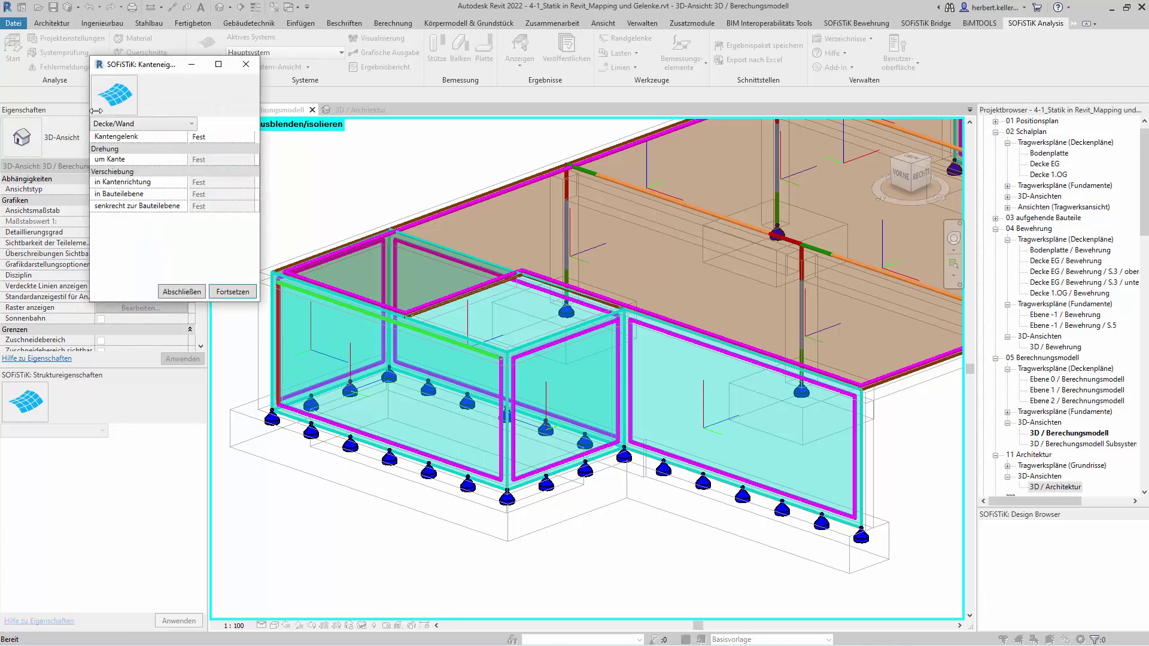
{"action": "left_click", "coordinate": [249, 137]}
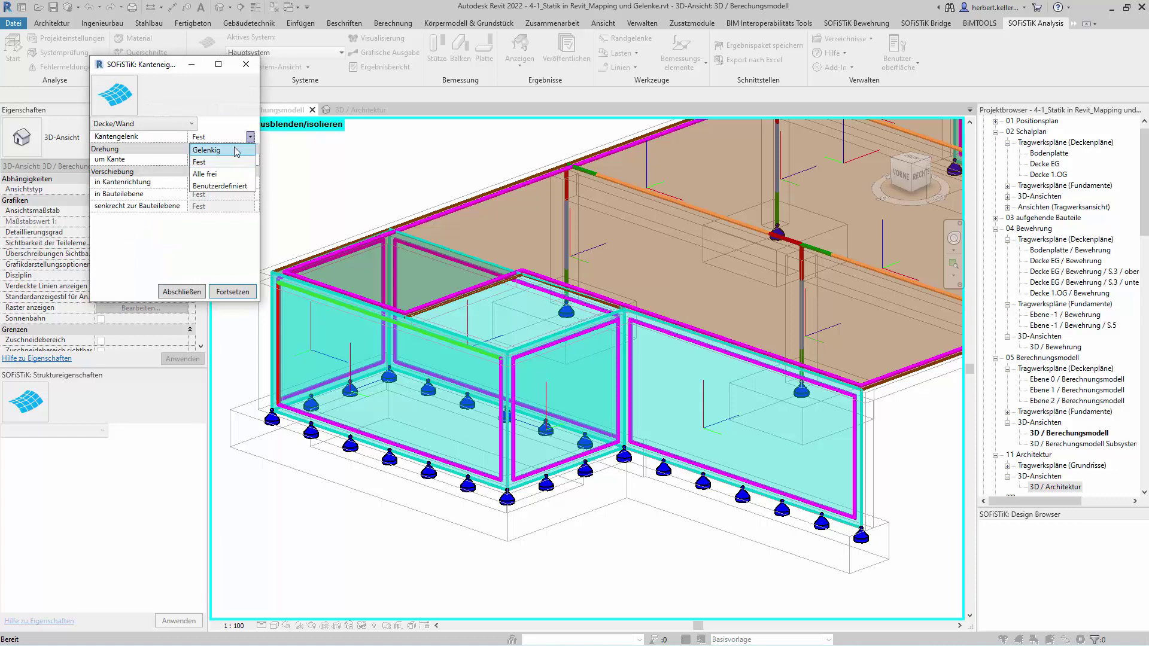
{"action": "left_click", "coordinate": [220, 175]}
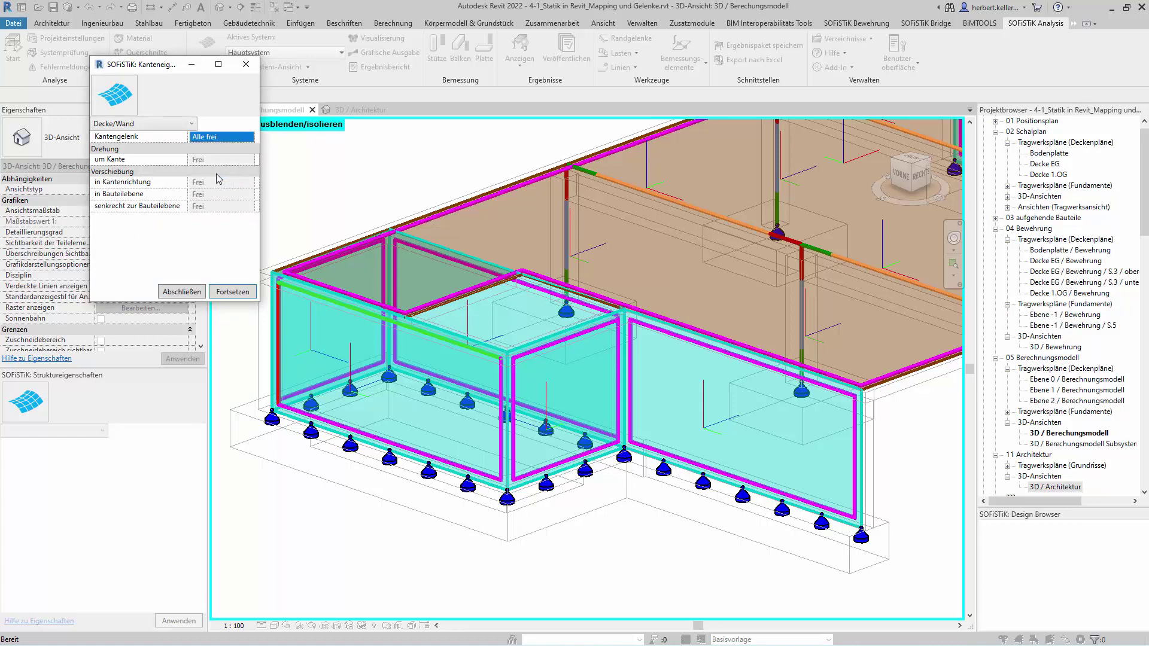
{"action": "left_click", "coordinate": [223, 292]}
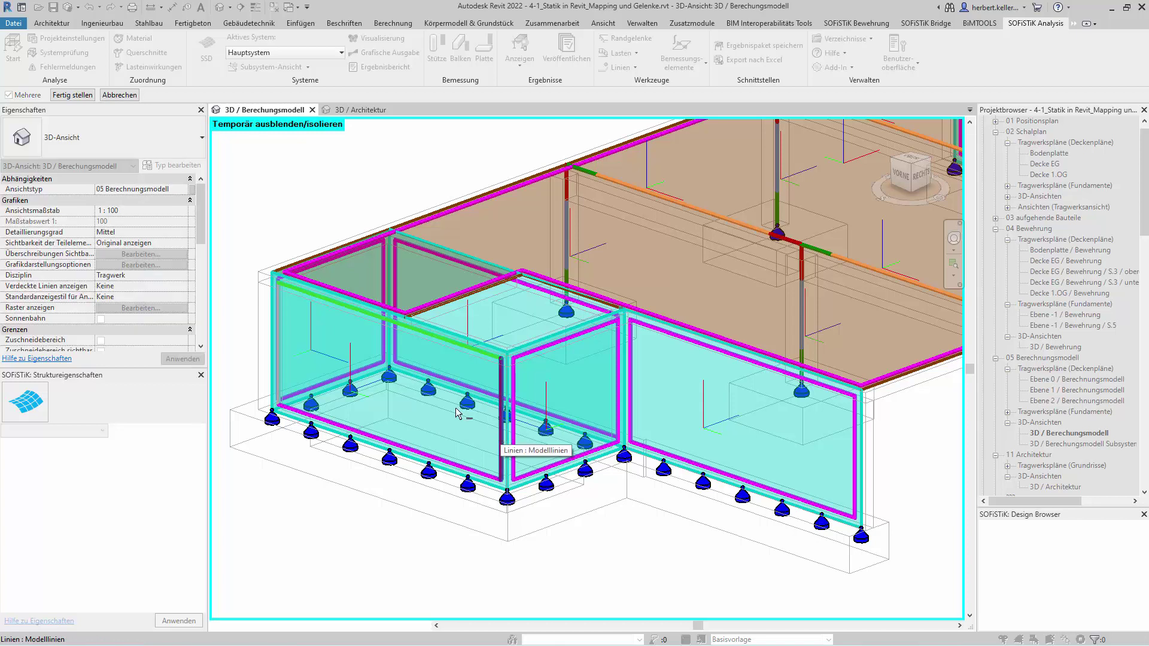
- Pick the middle vertical wall edge and choose a Benutzerdefiniert edge hinge
{"action": "left_click", "coordinate": [502, 439]}
{"action": "left_click", "coordinate": [73, 95]}
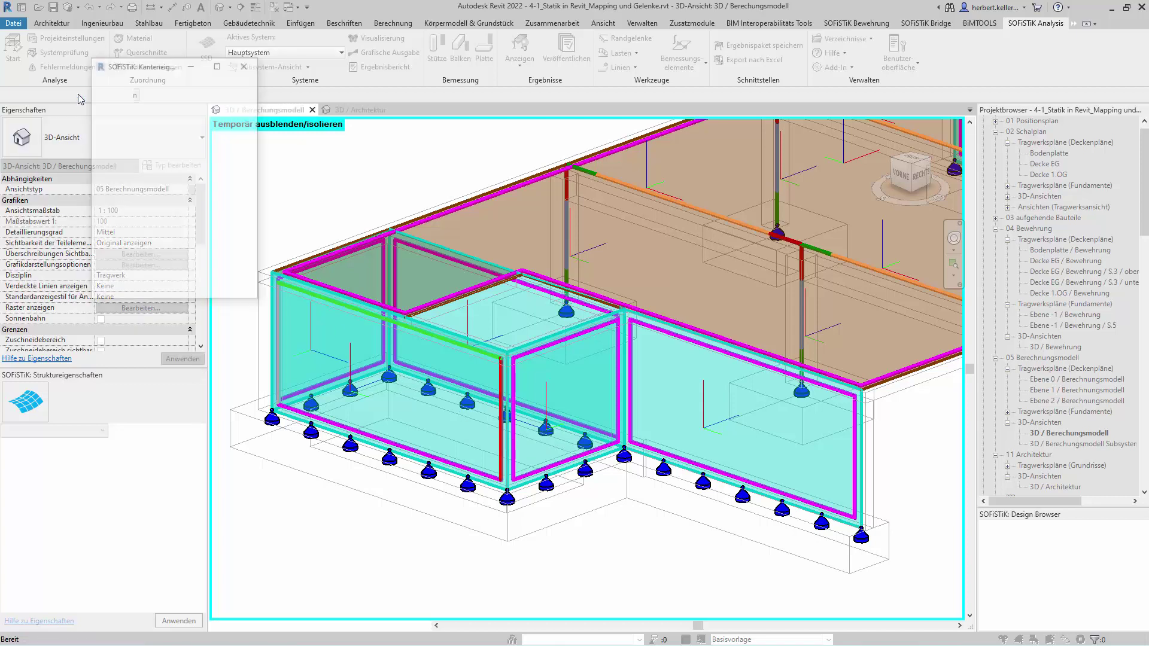
{"action": "left_click", "coordinate": [250, 137]}
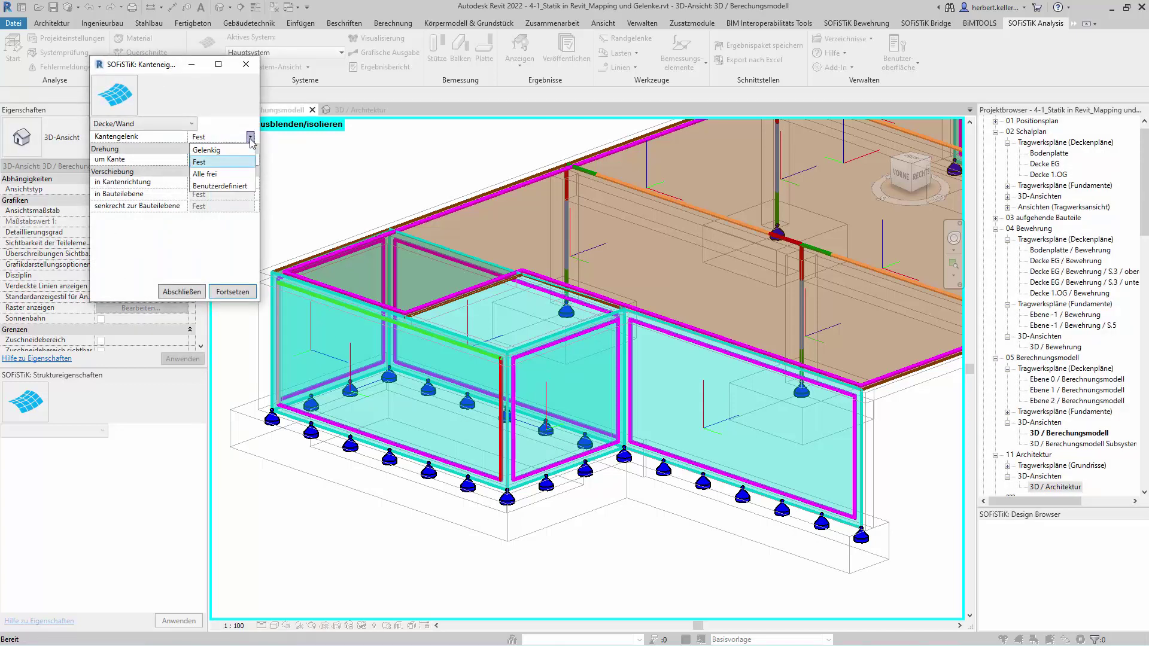
{"action": "left_click", "coordinate": [247, 189]}
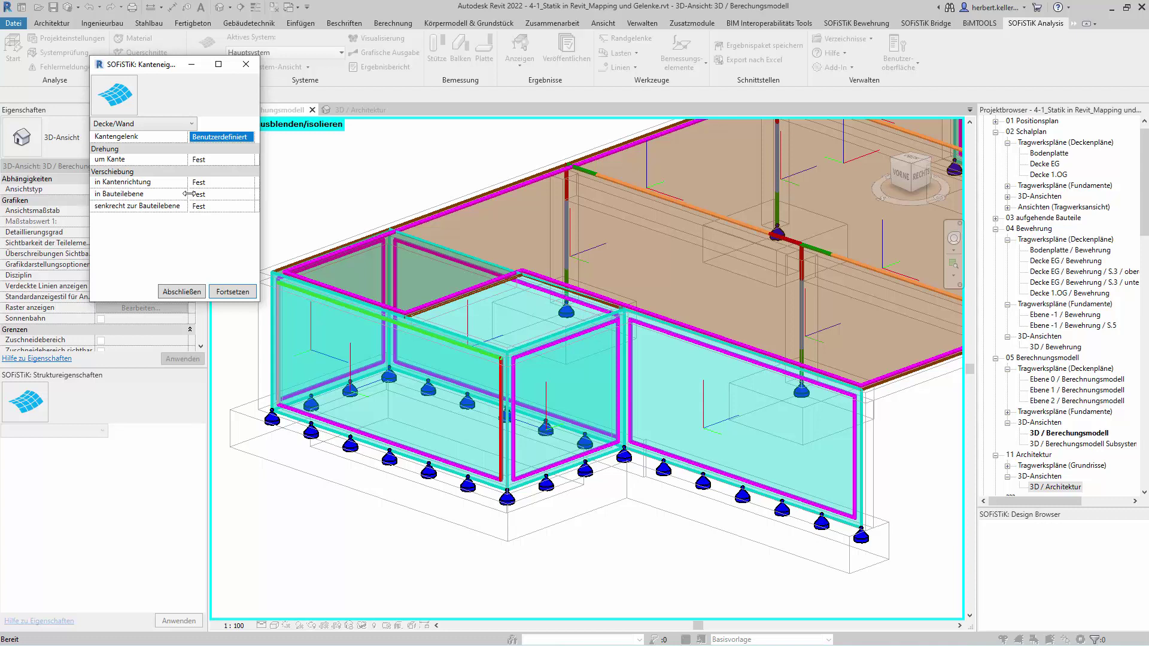
- Keep along-edge shift fixed, free shift perpendicular to the wall plane, and finish
{"action": "left_click", "coordinate": [204, 183]}
{"action": "left_click", "coordinate": [207, 246]}
{"action": "left_click", "coordinate": [250, 206]}
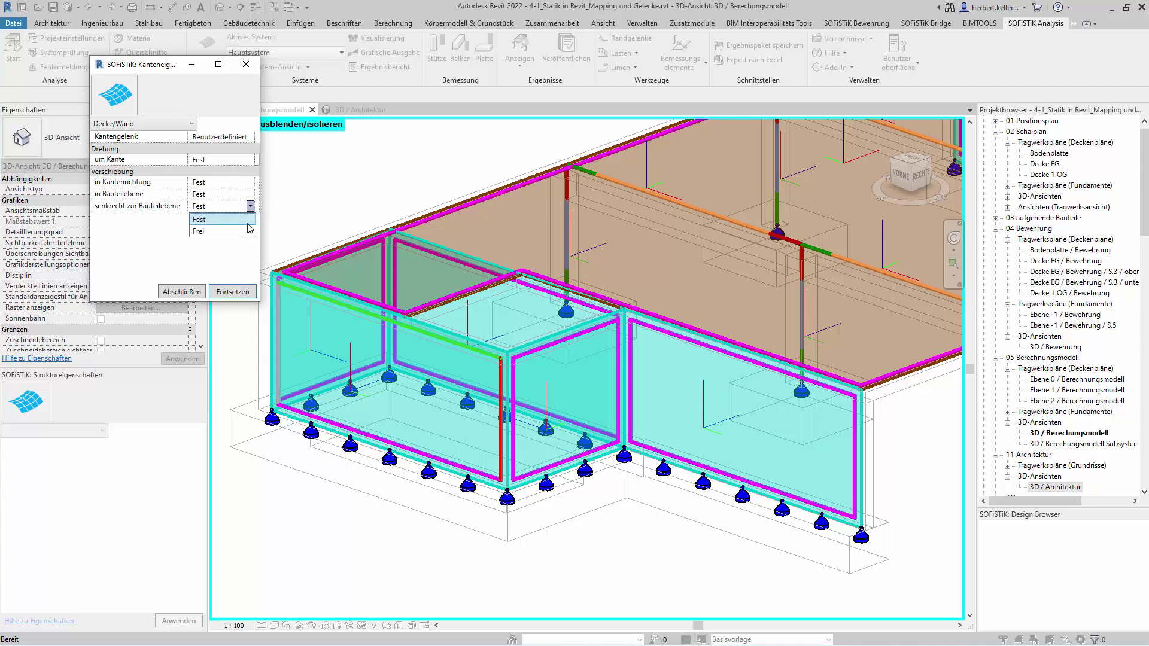
{"action": "left_click", "coordinate": [249, 229]}
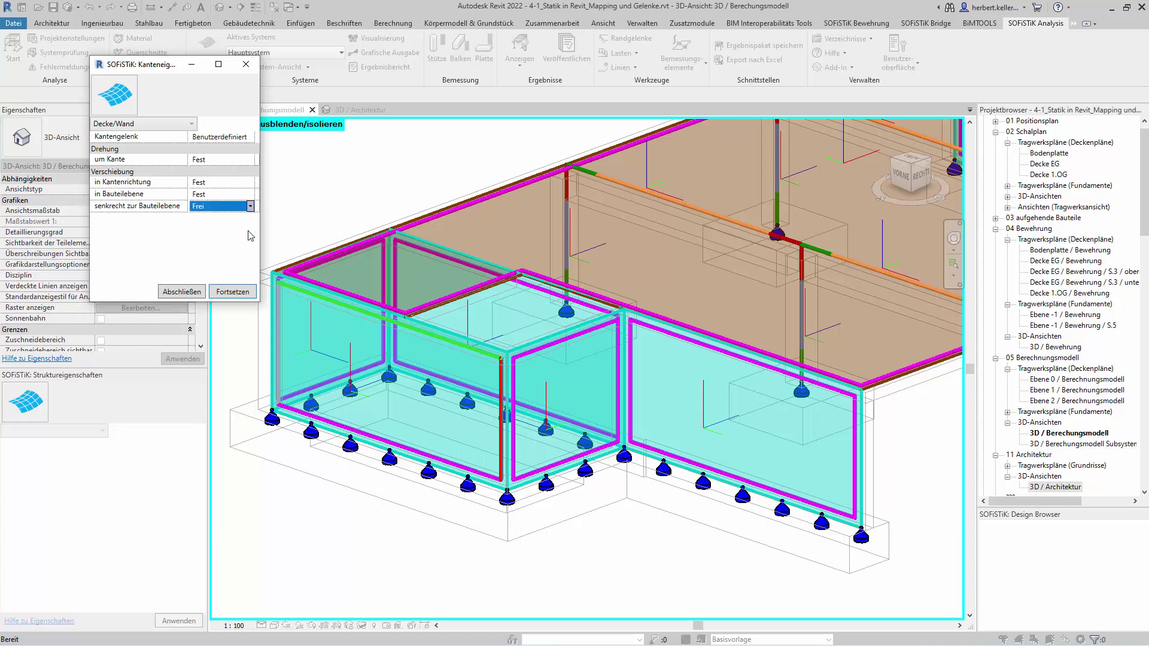
{"action": "left_click", "coordinate": [193, 294]}
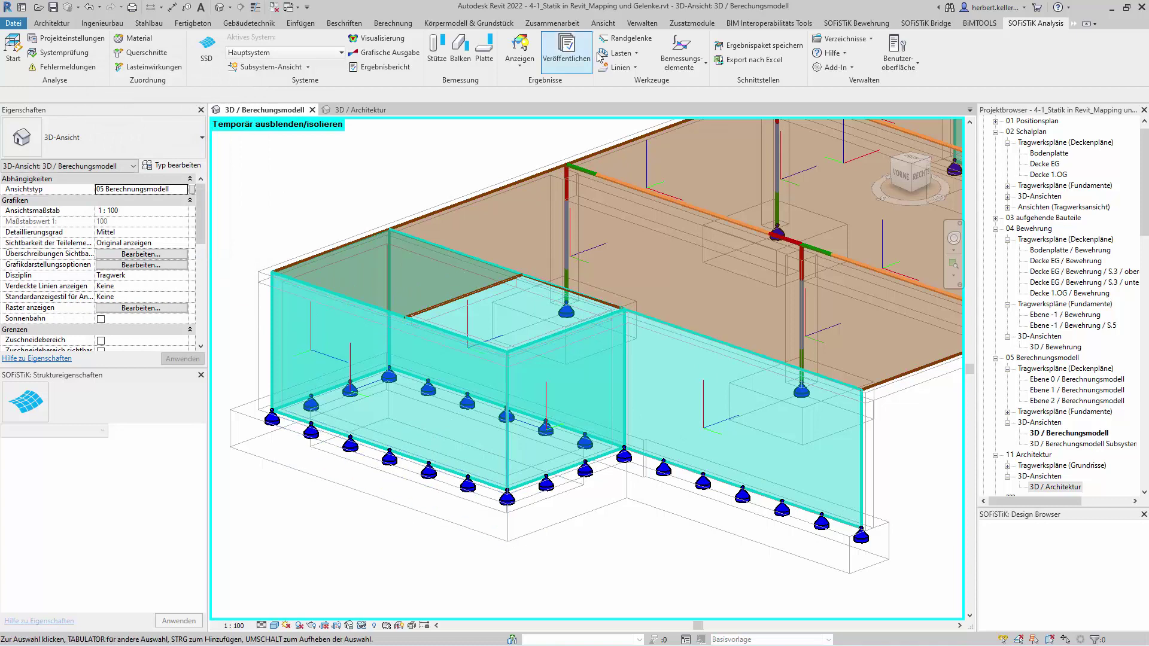
{"action": "left_click", "coordinate": [625, 39]}
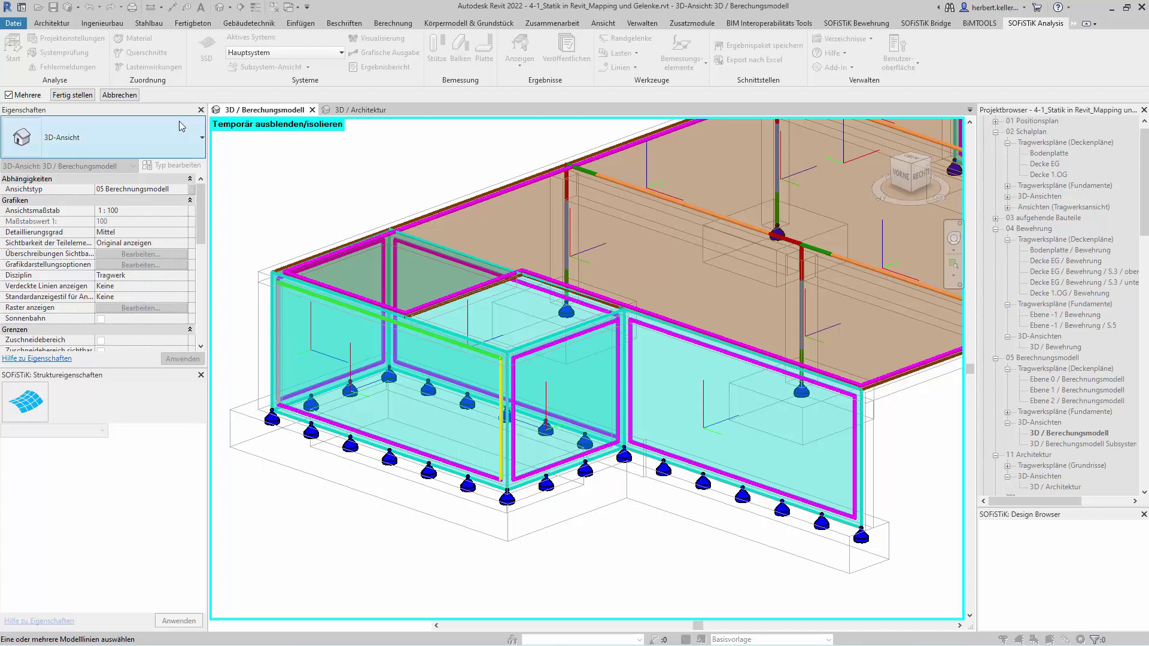
{"action": "left_click", "coordinate": [73, 95]}
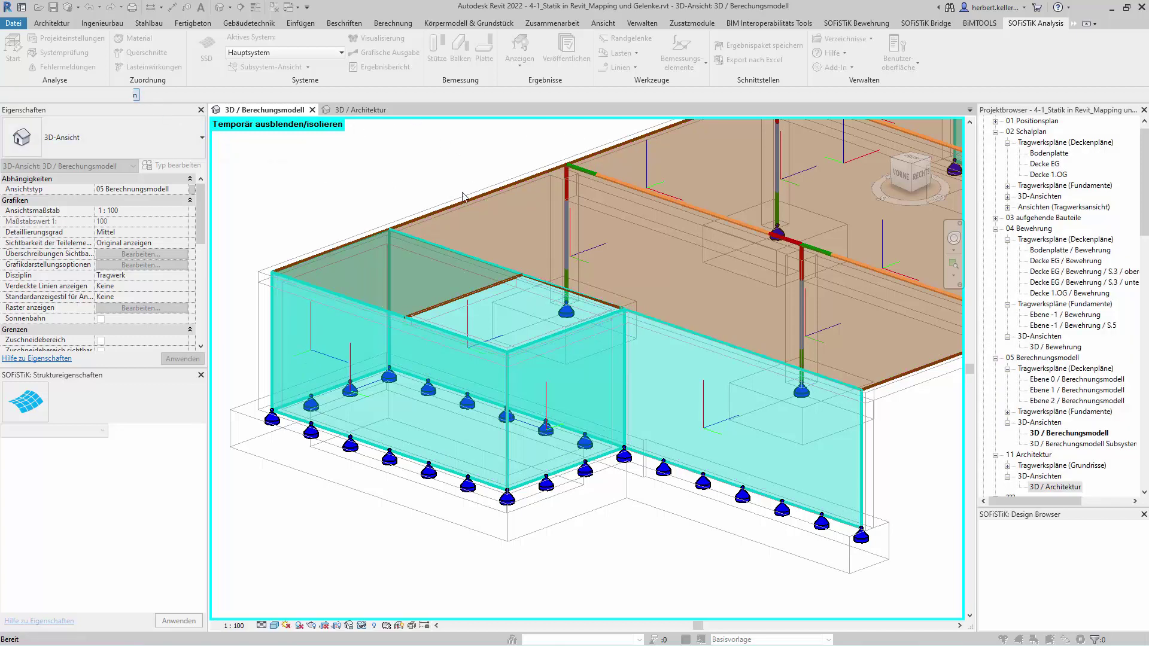